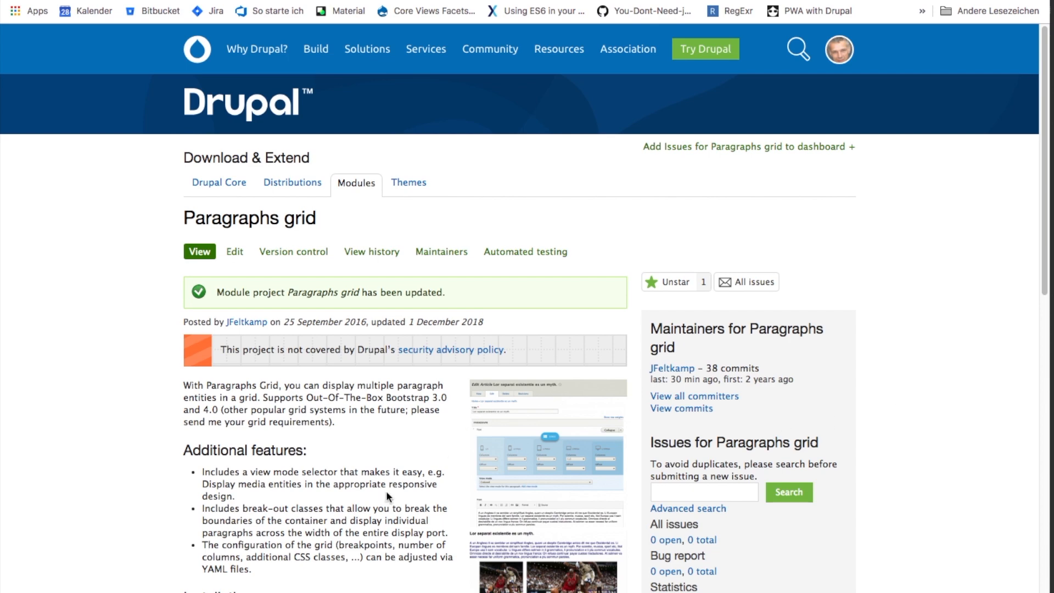
- Review the features, installation instructions and project information on the Paragraphs grid module page
scroll(386, 491, "down", 3)
scroll(386, 497, "down", 1)
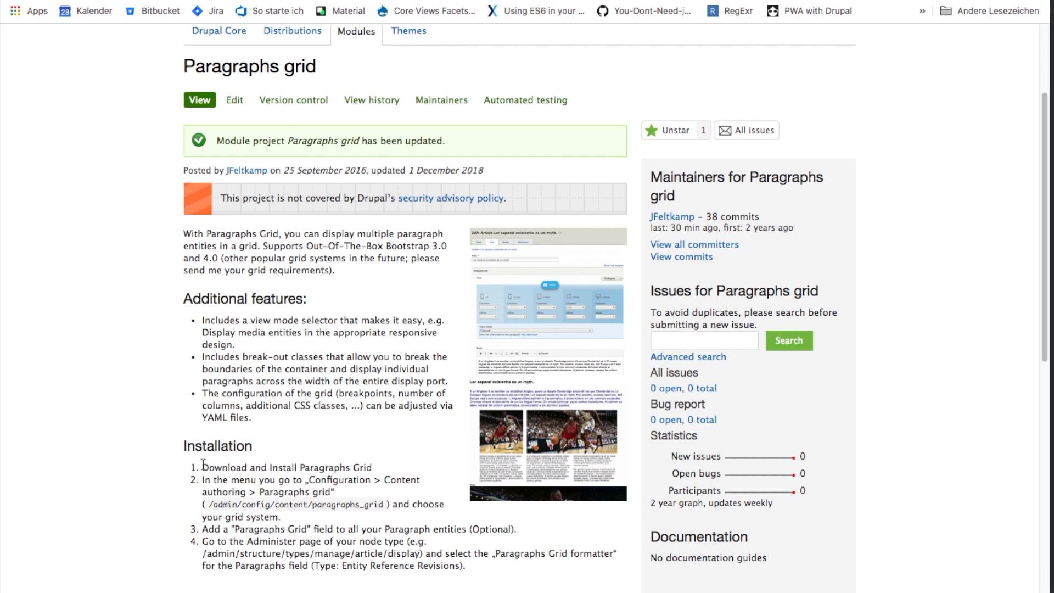
scroll(203, 464, "up", 3)
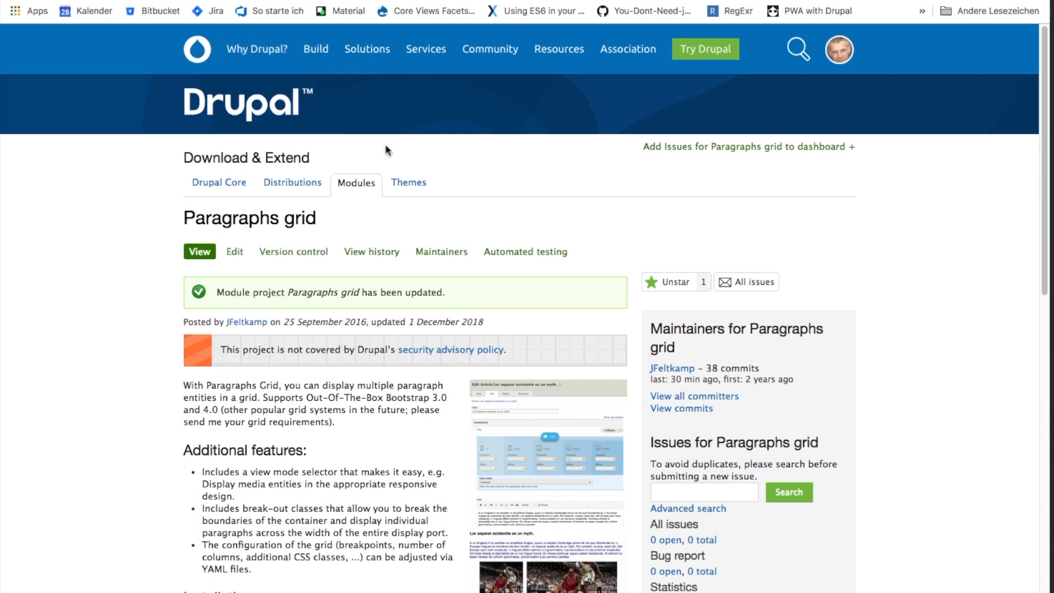
scroll(282, 465, "down", 10)
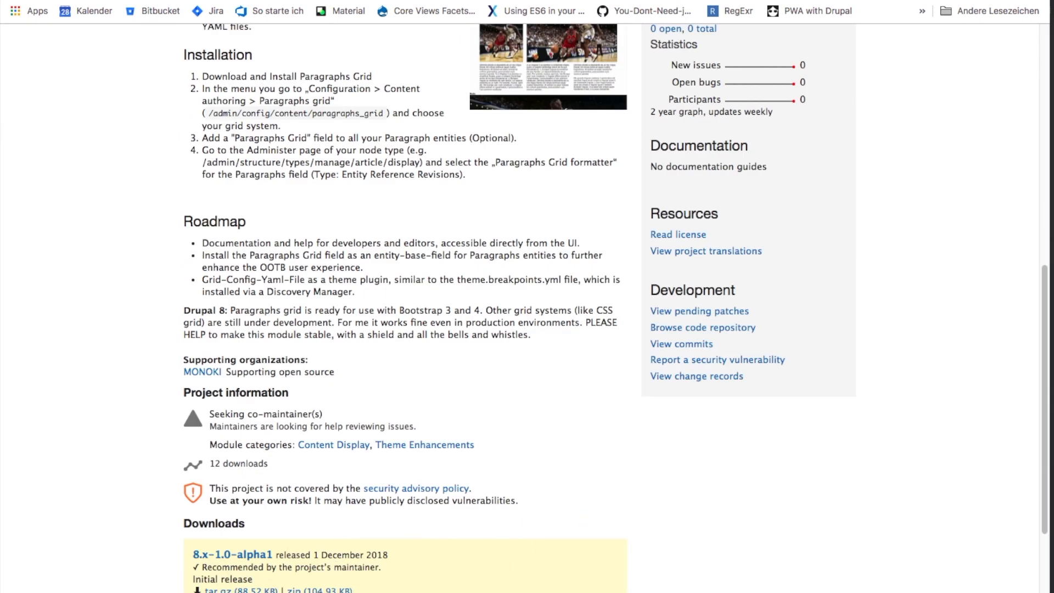
- Switch to PhpStorm and enable the module in the Docker terminal with ../bin/drush en paragraphs_grid
key("super+Tab")
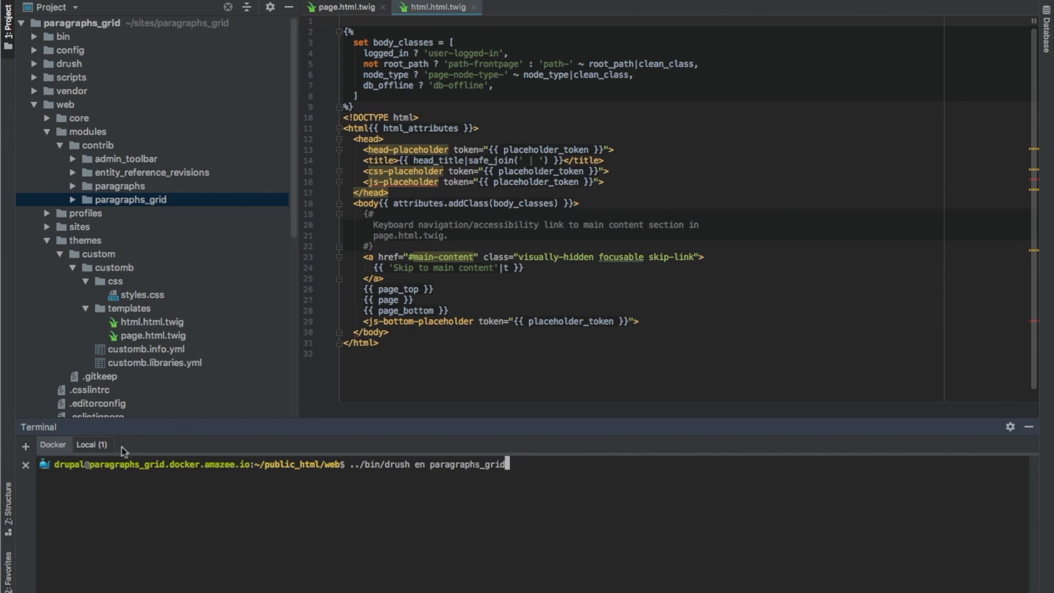
left_click(90, 444)
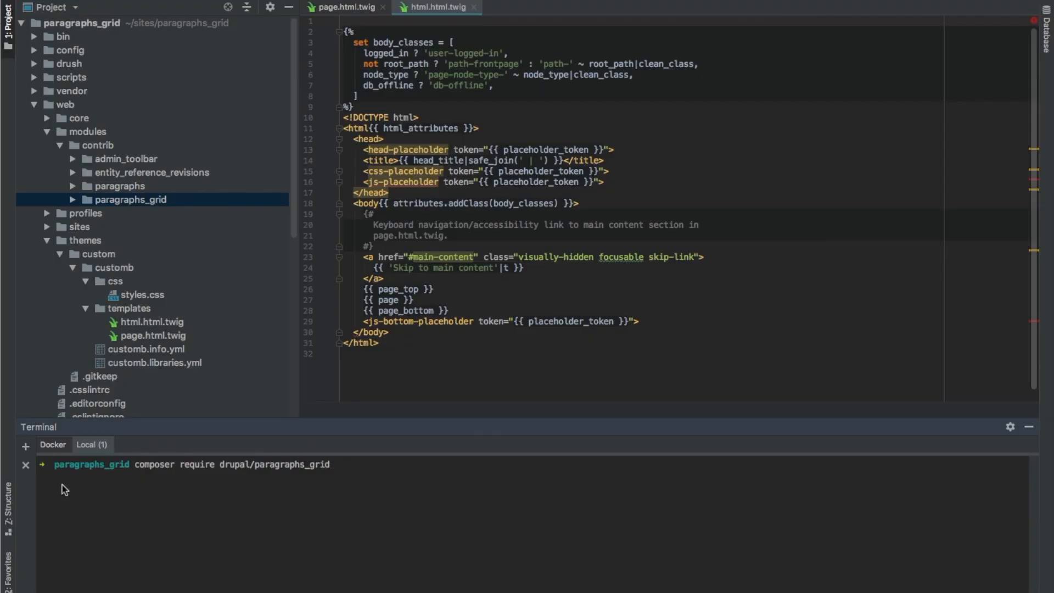
left_click(57, 453)
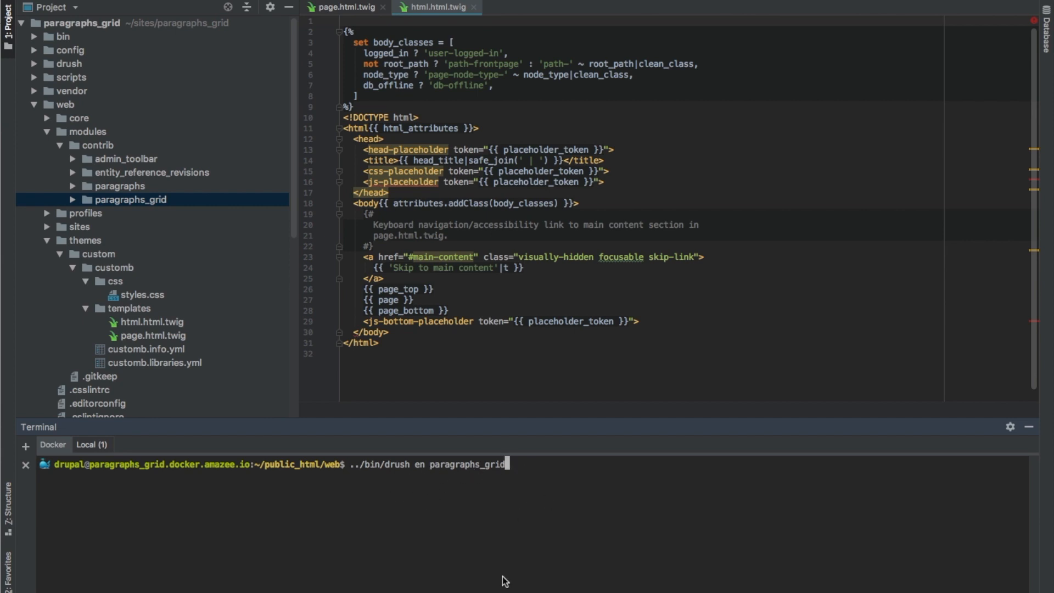
key("Return")
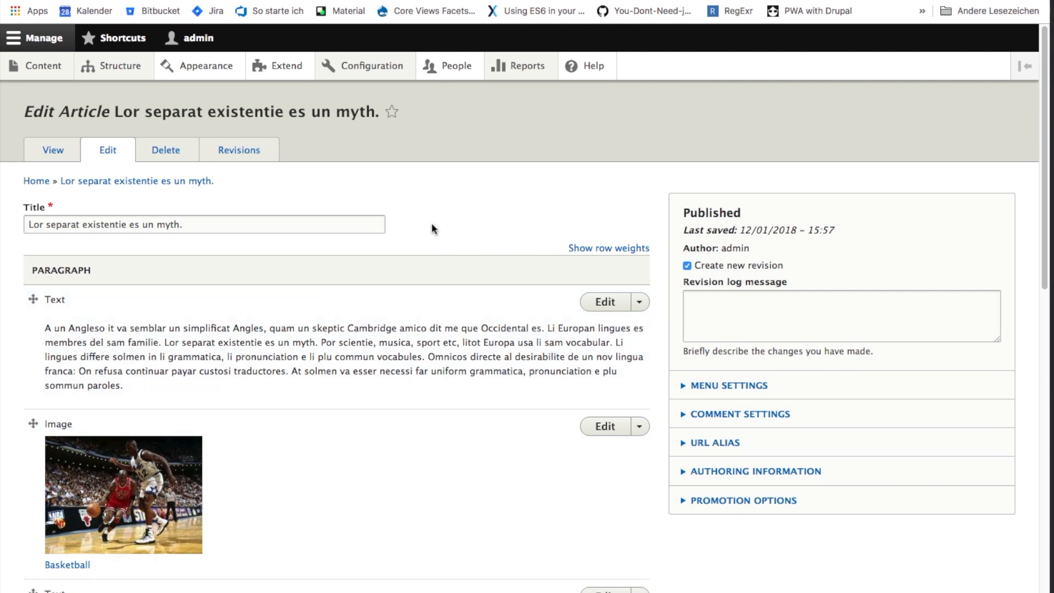
- Go to the Drupal site in the browser and open the Paragraphs Grid configuration under Content authoring
mouse_move(373, 67)
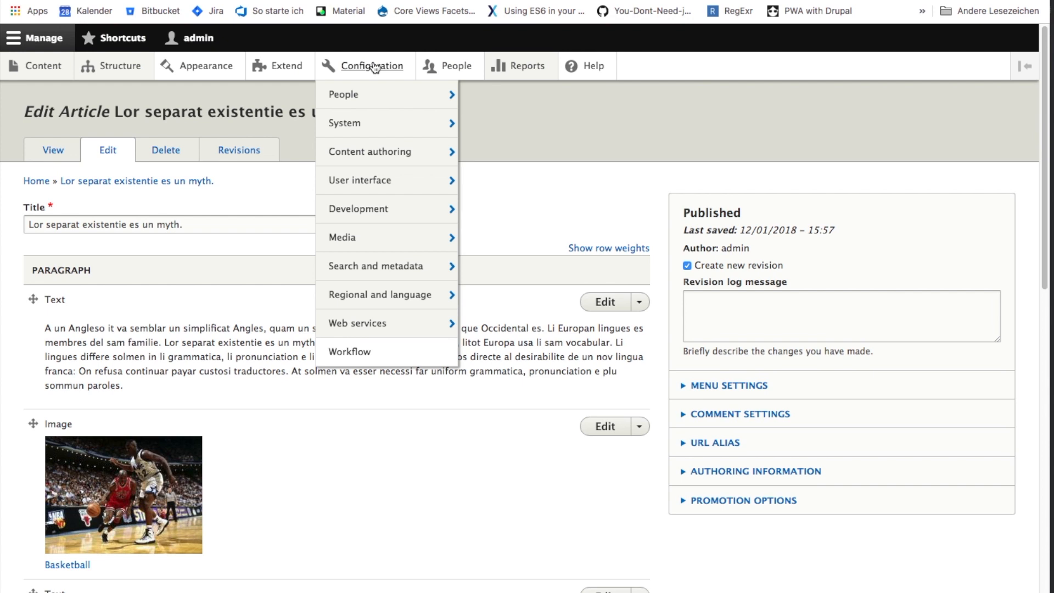
mouse_move(409, 157)
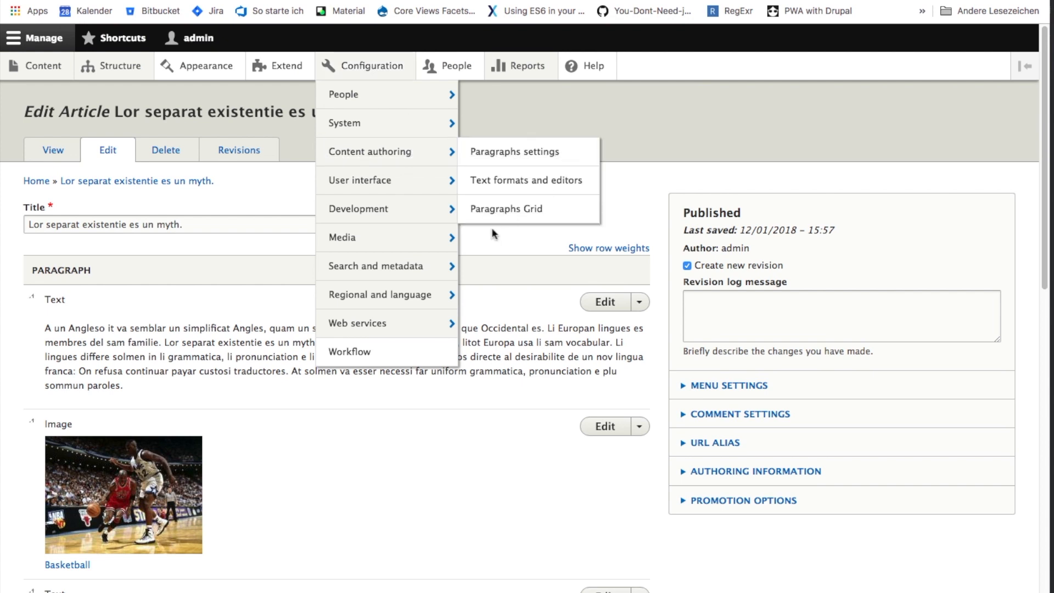
left_click(501, 212)
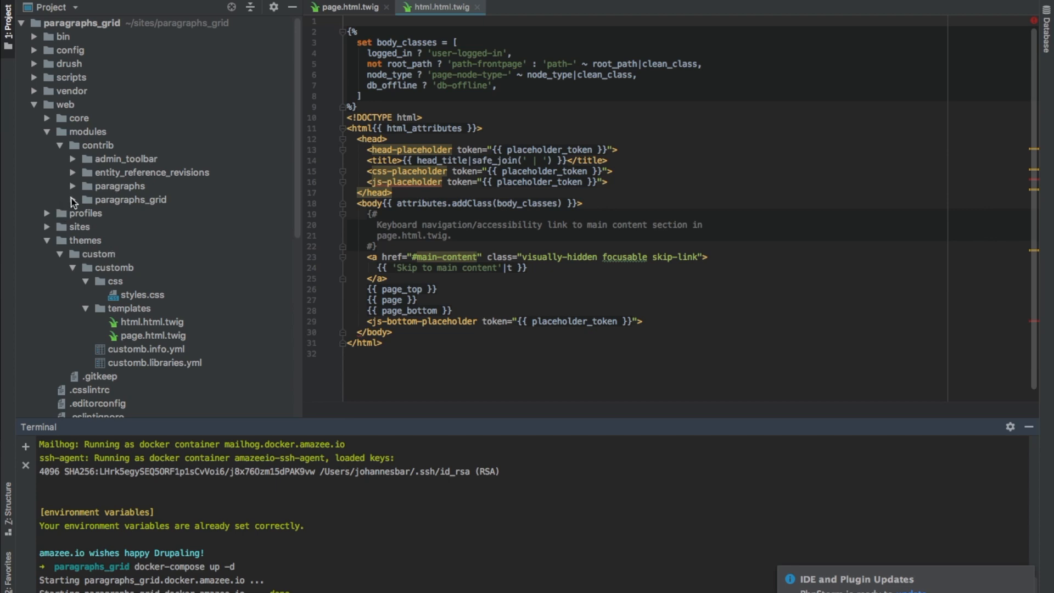
- In PhpStorm, open paragraphs_grid.grid_entity.bs3.yml from the paragraphs_grid module's config/install folder and examine its breakpoints and cell properties
left_click(73, 201)
left_click(85, 213)
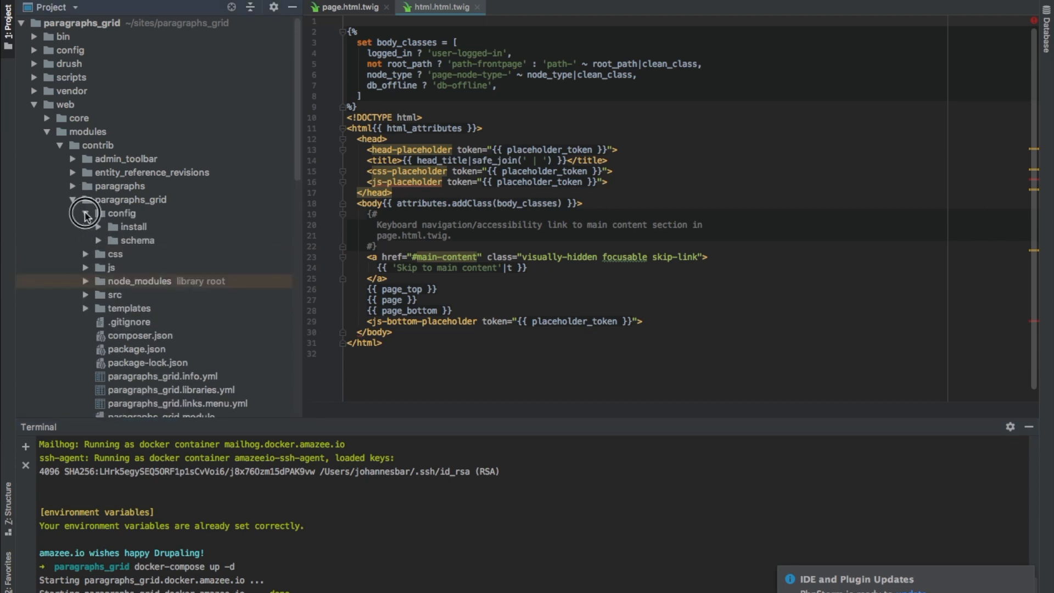
left_click(98, 227)
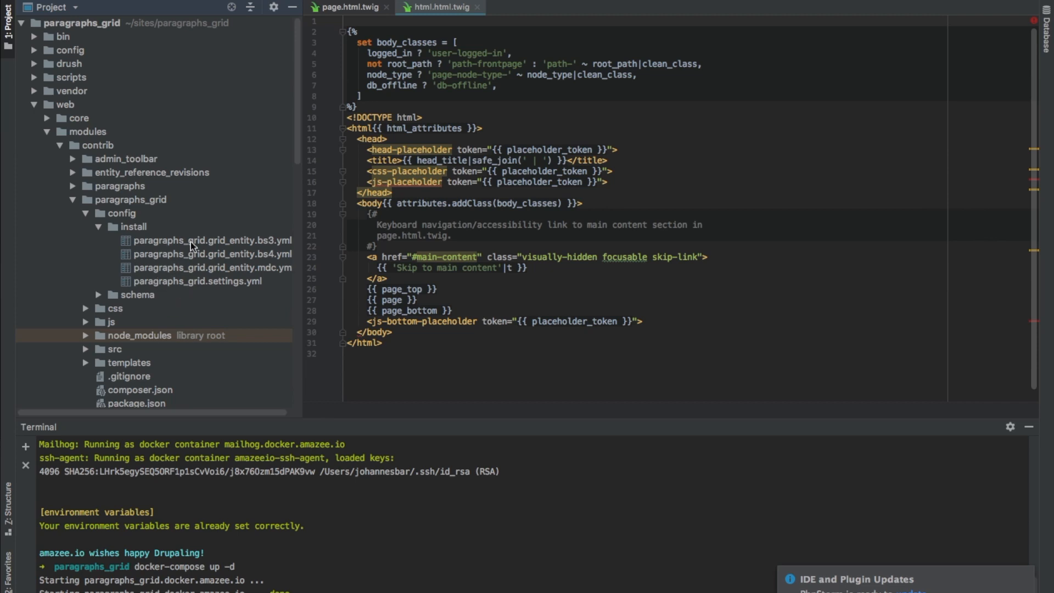
left_click_drag(302, 273, 354, 273)
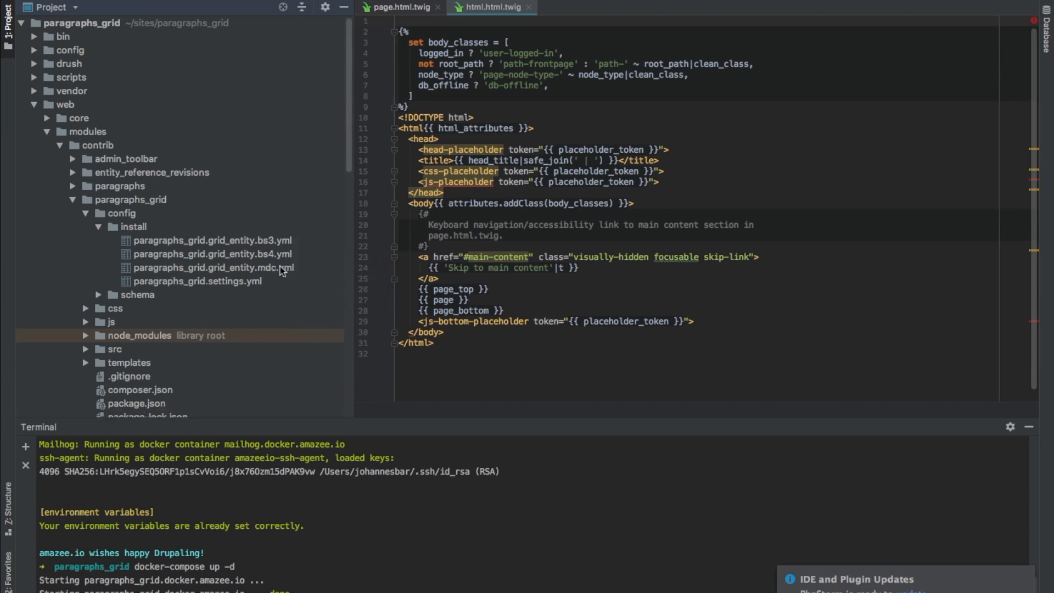
left_click(207, 244)
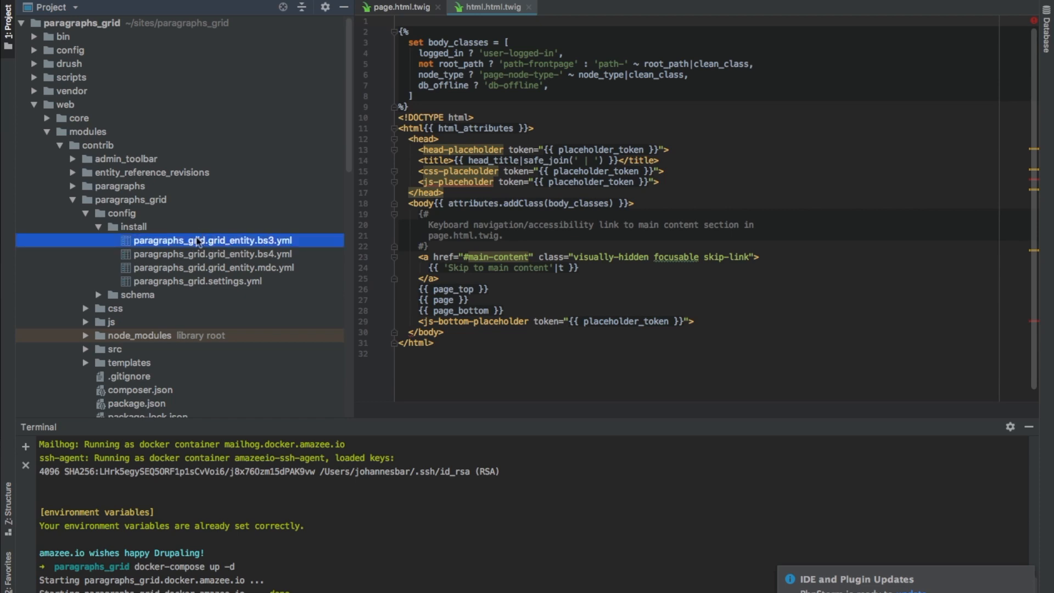
double_click(179, 245)
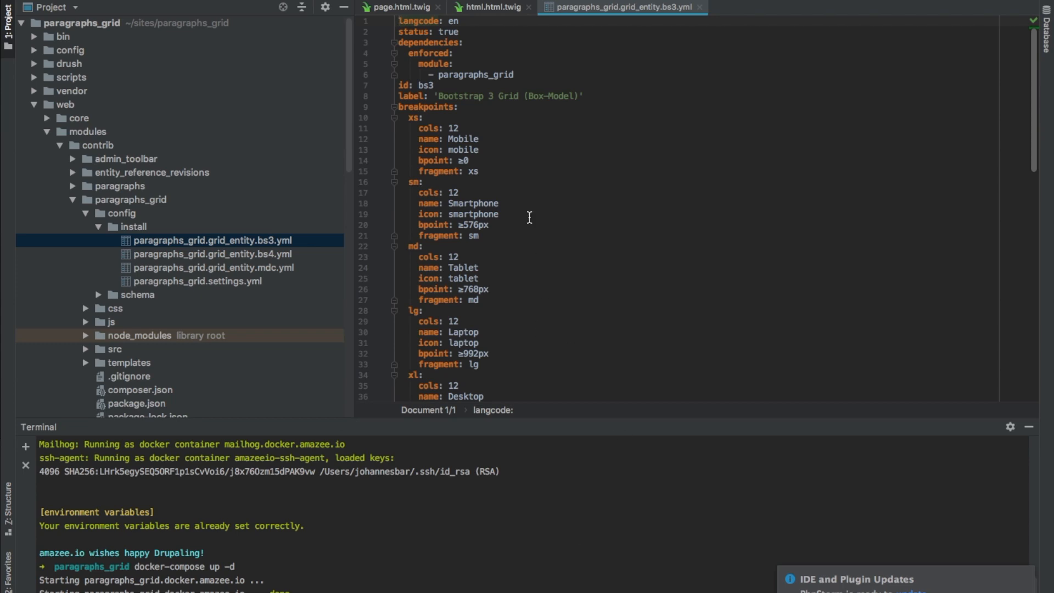
scroll(562, 282, "down", 1)
scroll(562, 282, "down", 10)
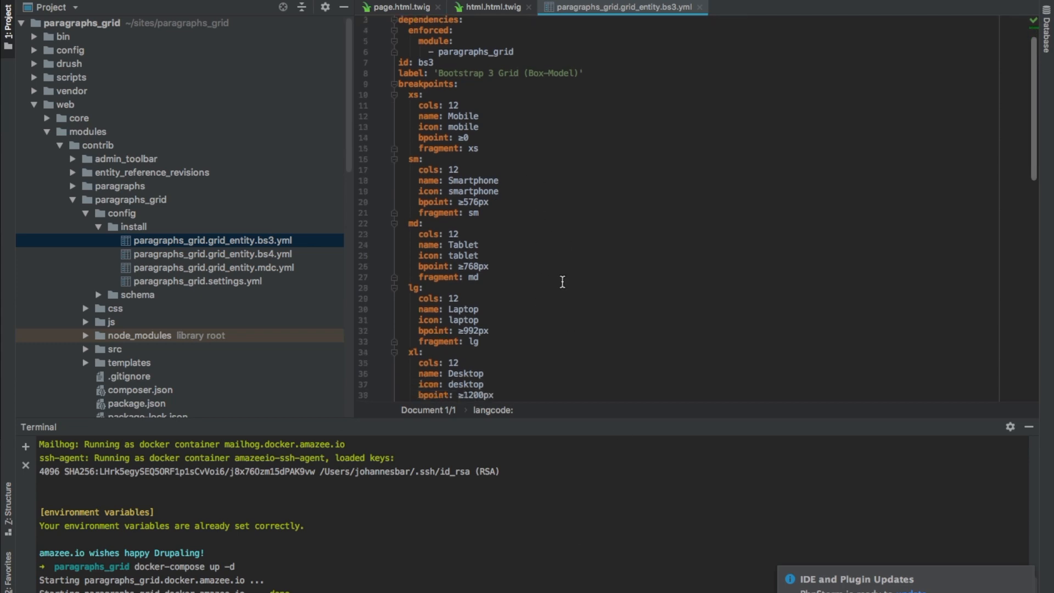
scroll(562, 281, "down", 5)
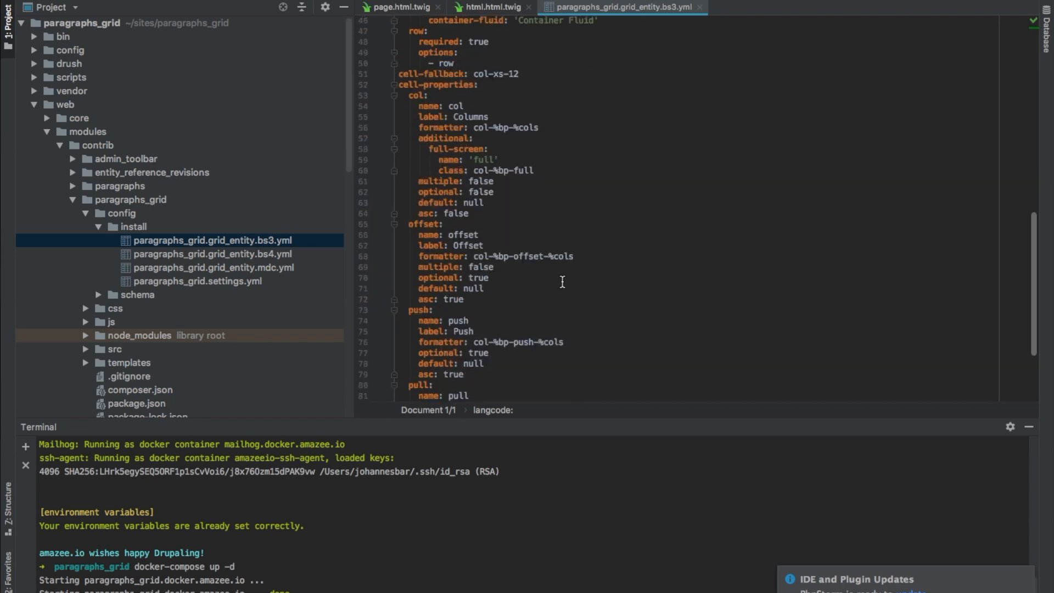
scroll(562, 282, "up", 15)
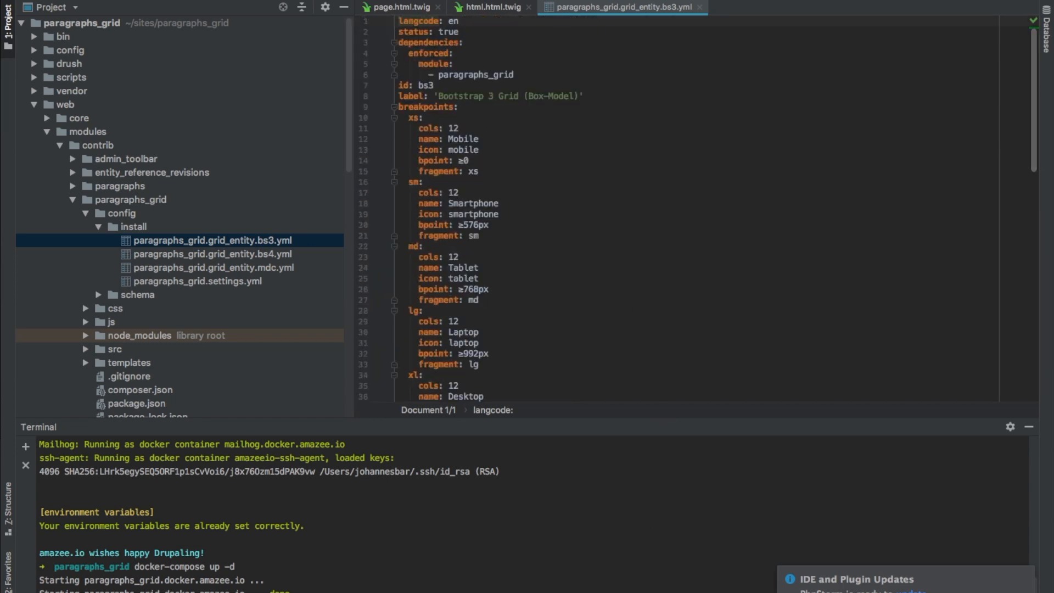
- Return to the browser and save the grid configuration with Bootstrap 4 Grid (Flex box) and the CSS delivered from Paragraphs Grid enabled
key("super+Tab")
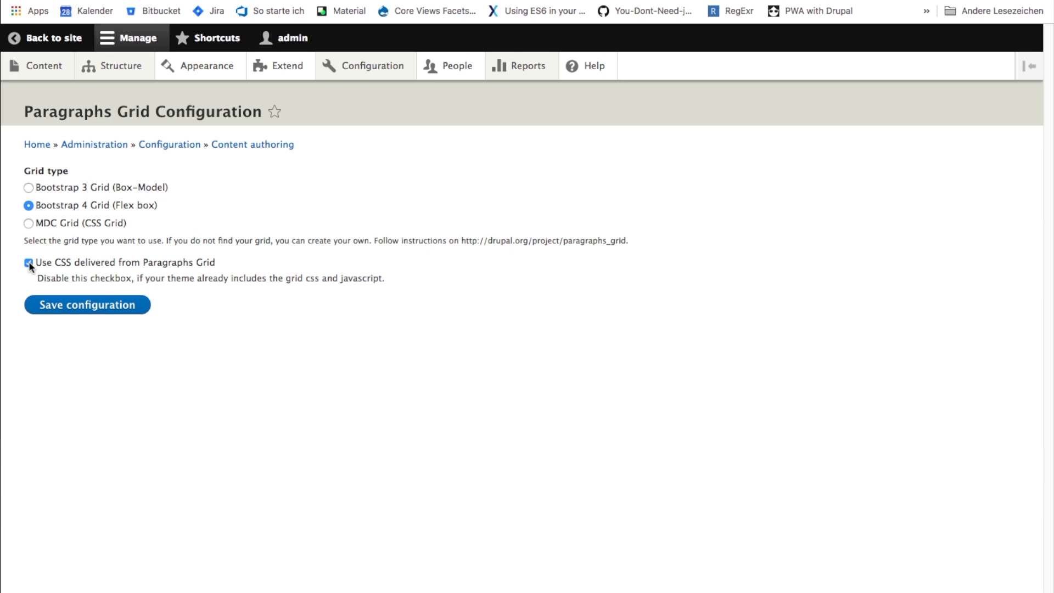
left_click(85, 312)
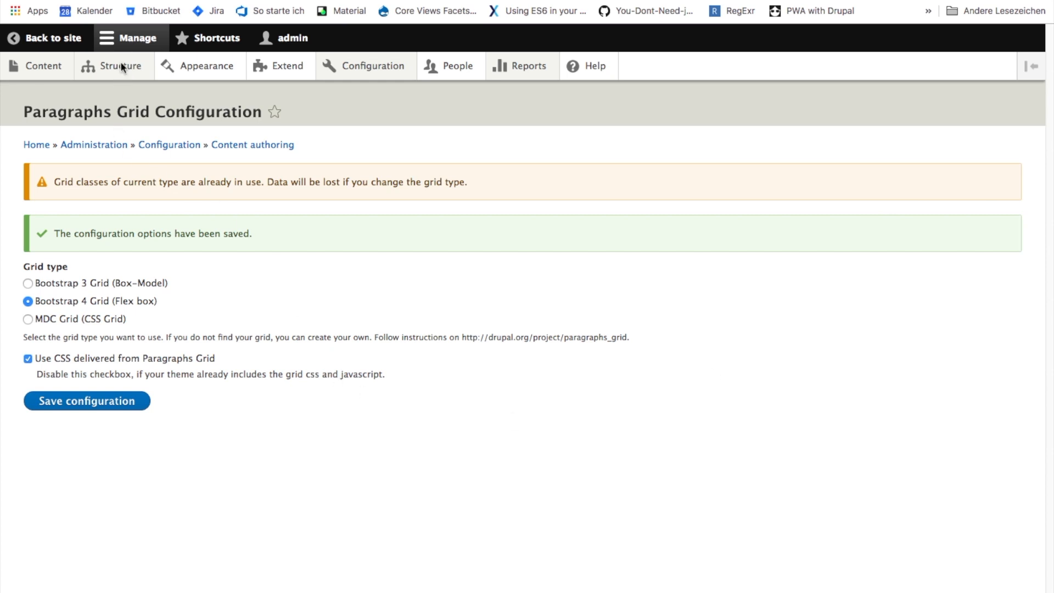
- Add a new field of type Paragraphs grid labelled Grid to the Image paragraph type
mouse_move(121, 71)
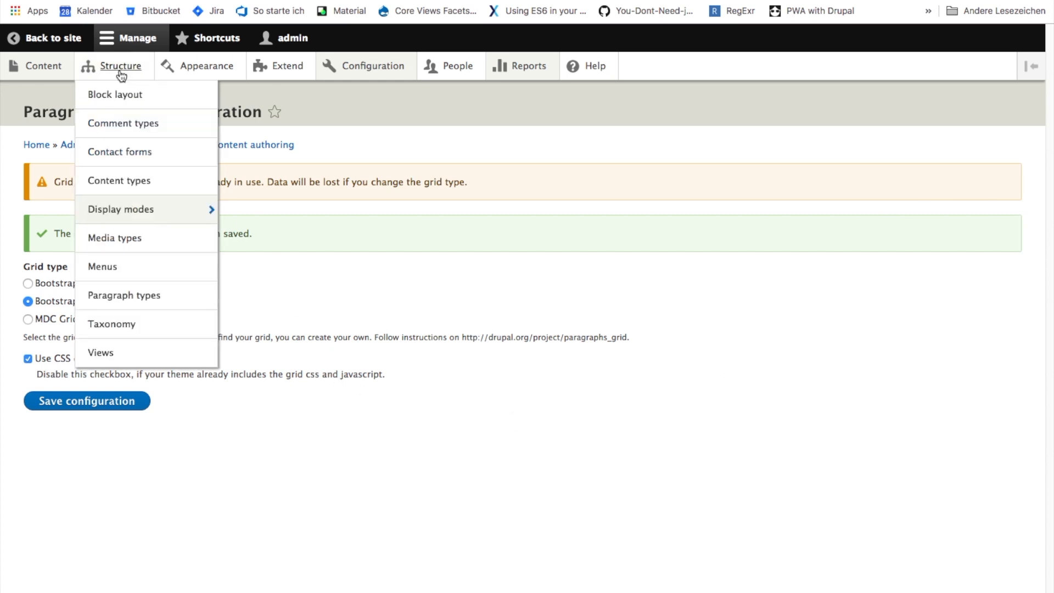
left_click(152, 297)
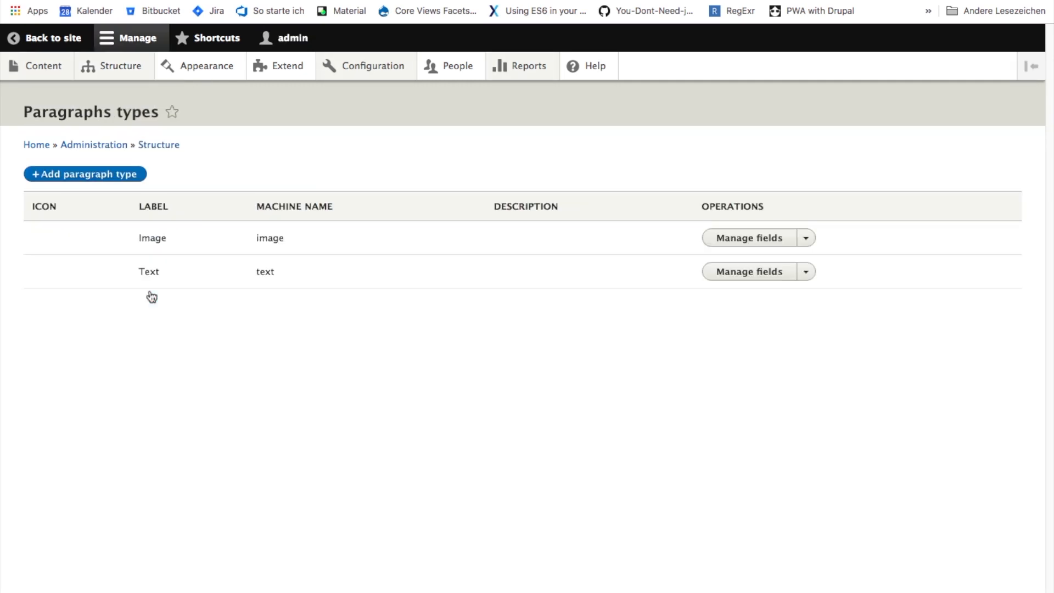
left_click(753, 239)
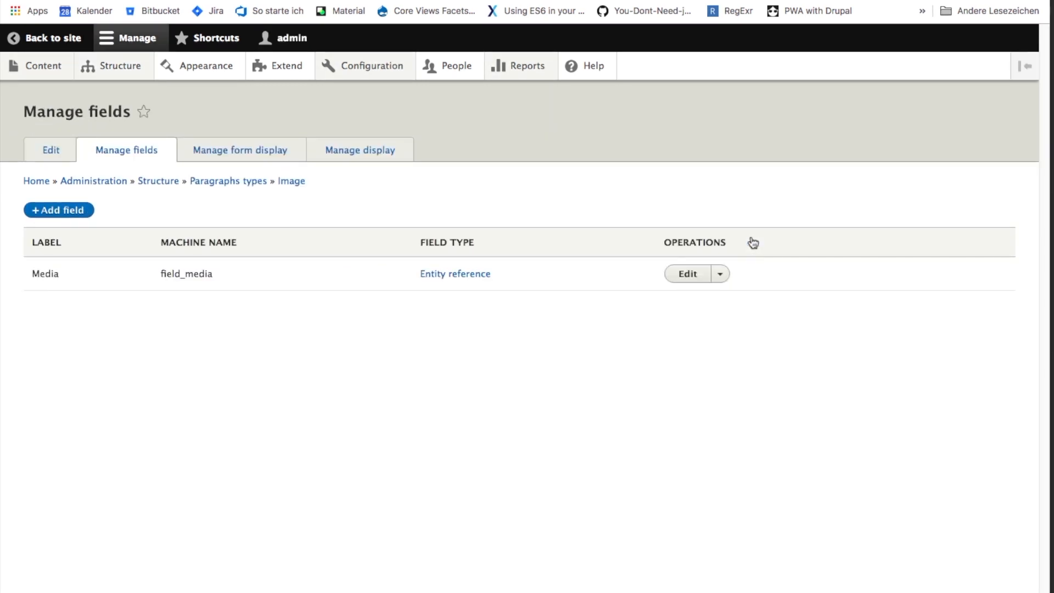
left_click(63, 210)
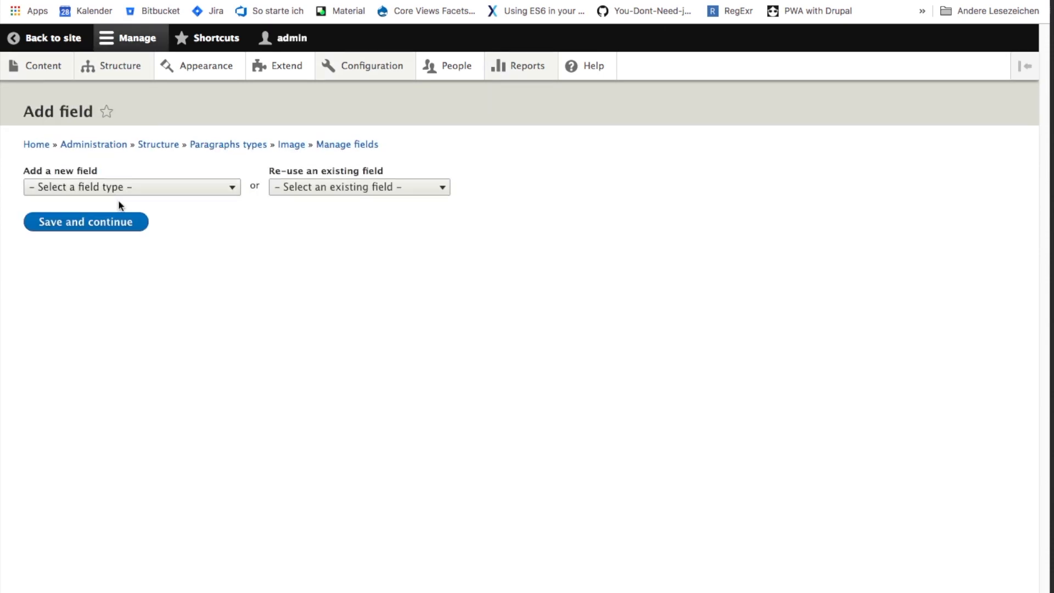
left_click(135, 188)
left_click(136, 511)
left_click(80, 229)
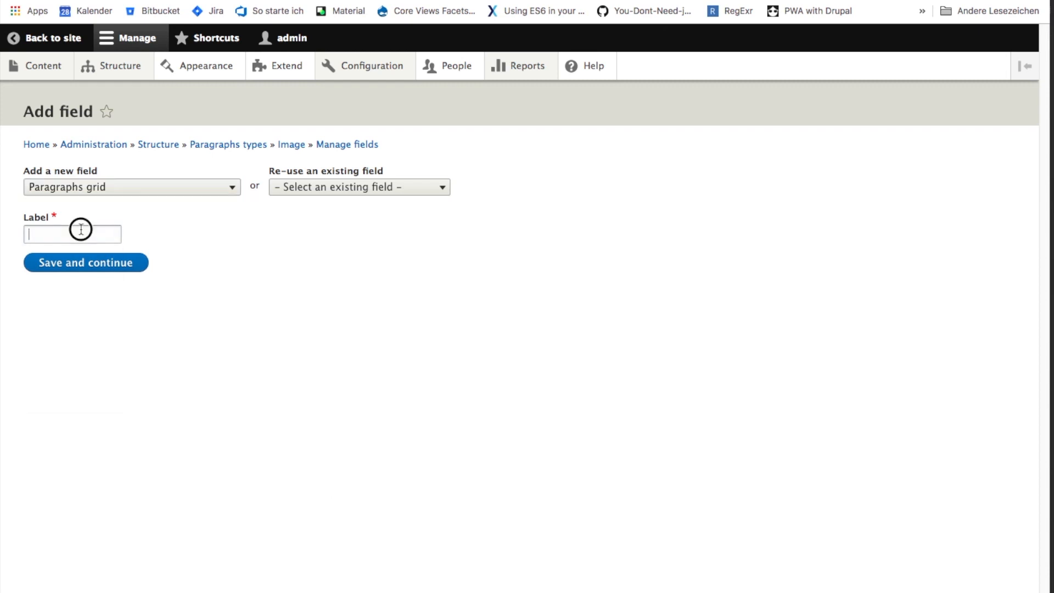
left_click(61, 262)
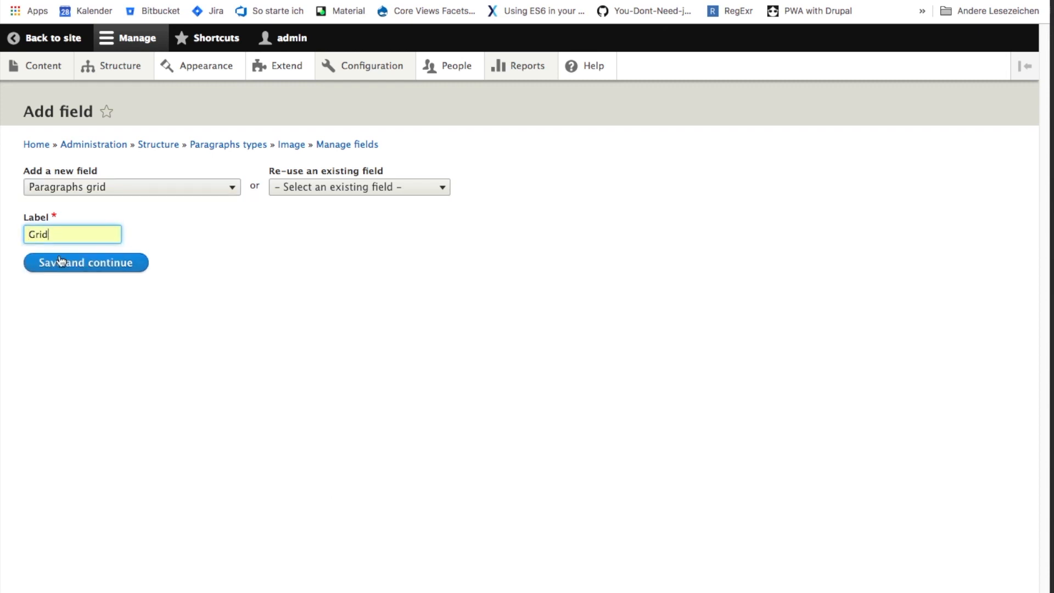
left_click(83, 265)
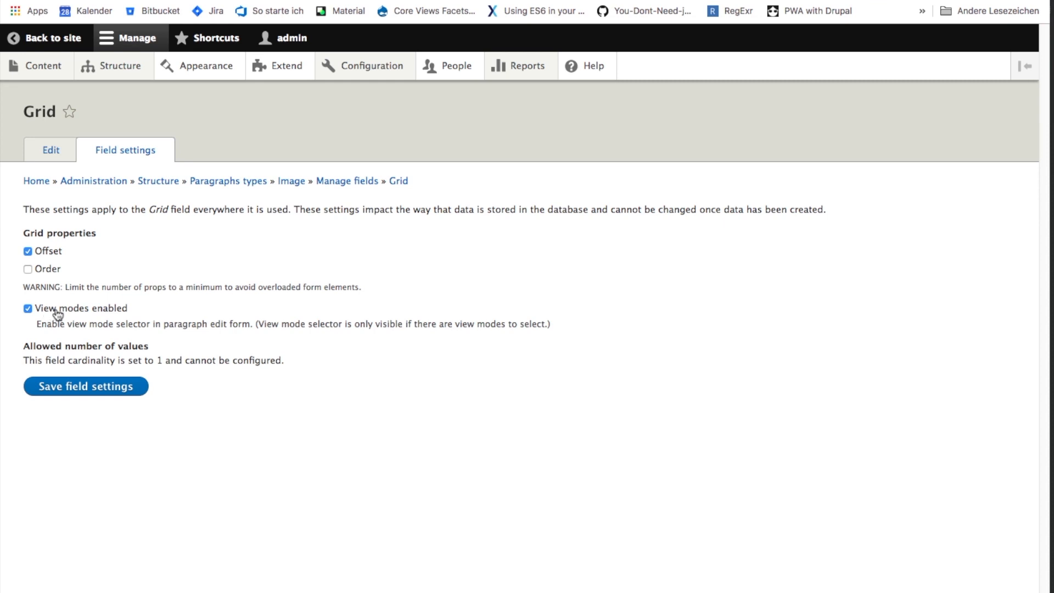
- Save the Grid field with the Offset property and view modes enabled, keeping the default view mode and empty column values
left_click(69, 390)
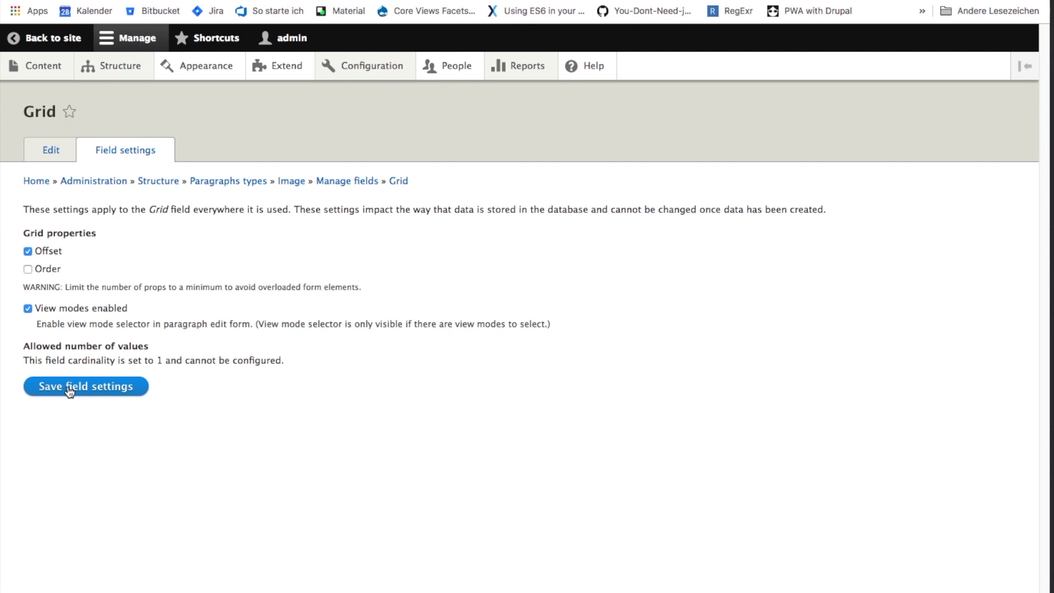
left_click(530, 499)
scroll(674, 483, "down", 3)
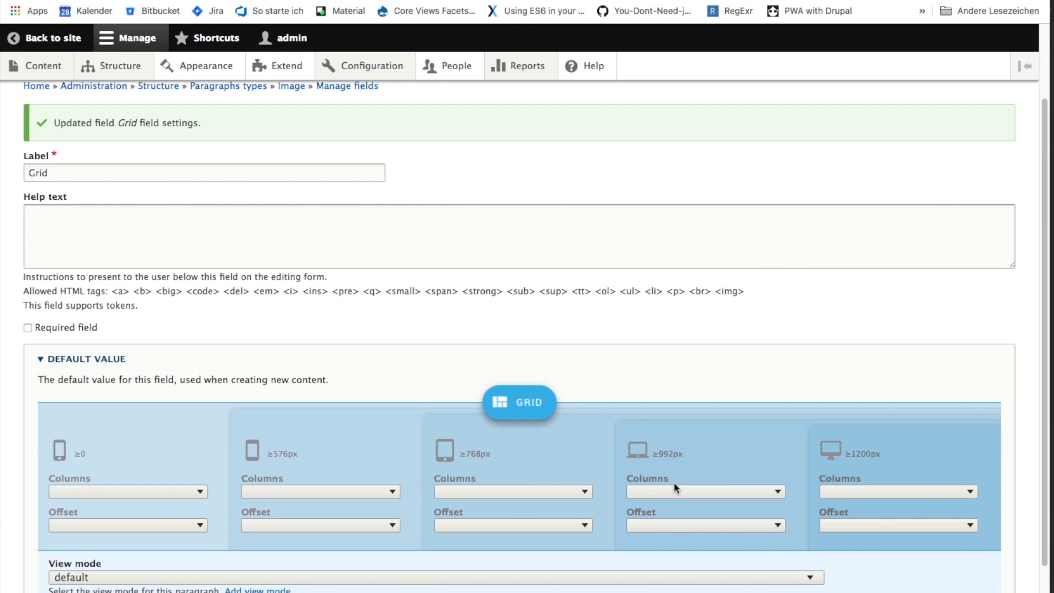
scroll(674, 482, "down", 3)
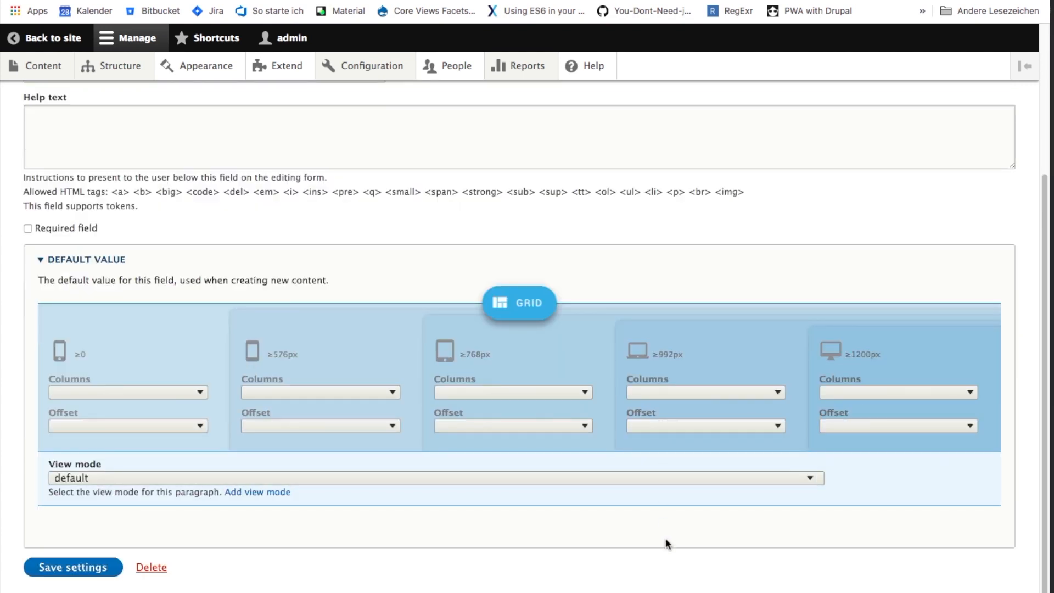
left_click(60, 567)
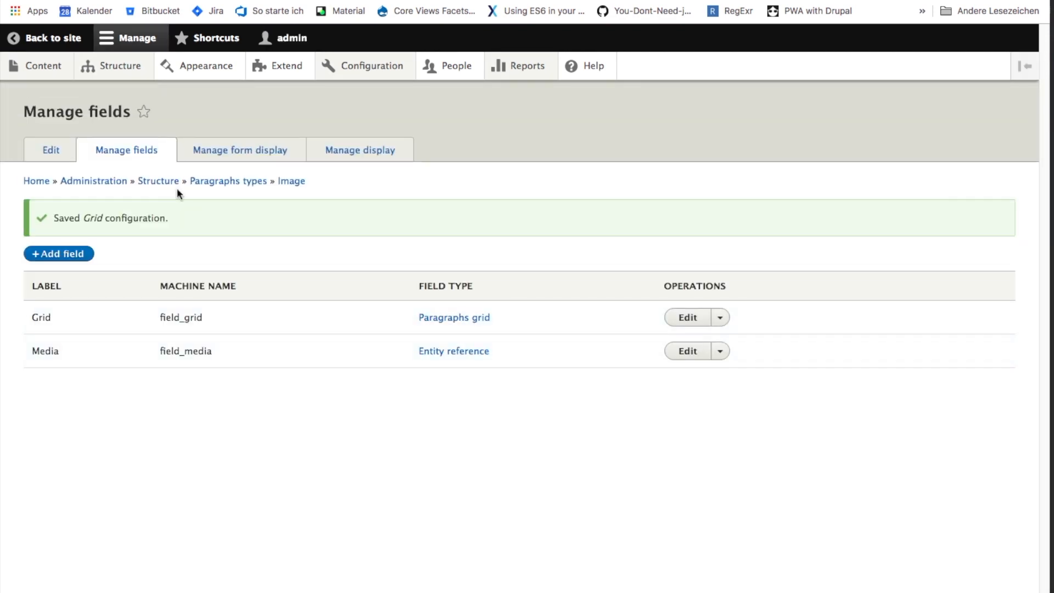
- Place the Grid field above Media in the Image paragraph type's form display and save the order
left_click(254, 156)
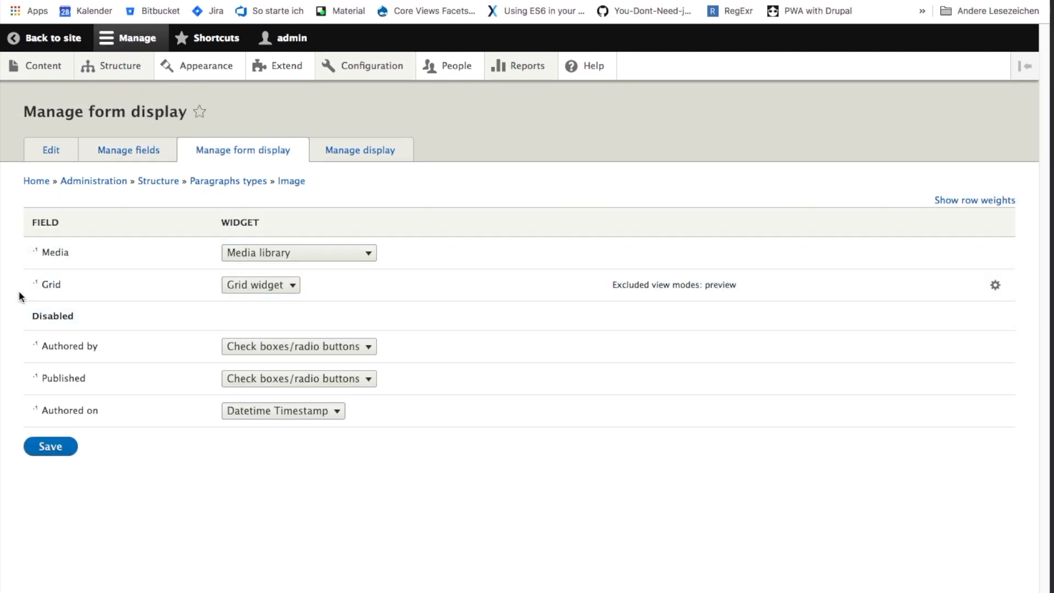
left_click_drag(34, 284, 32, 250)
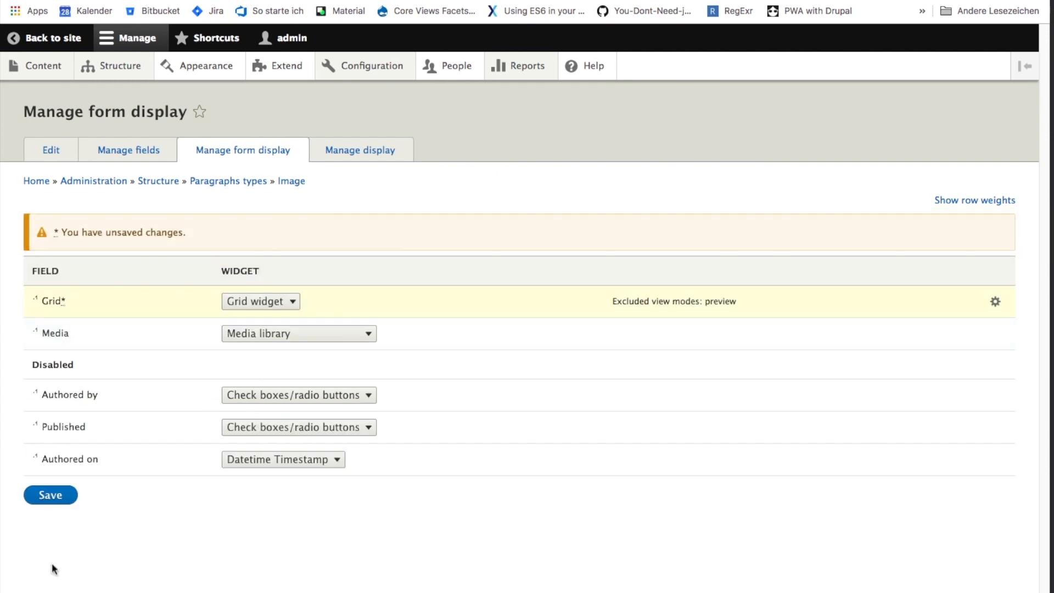
left_click(53, 497)
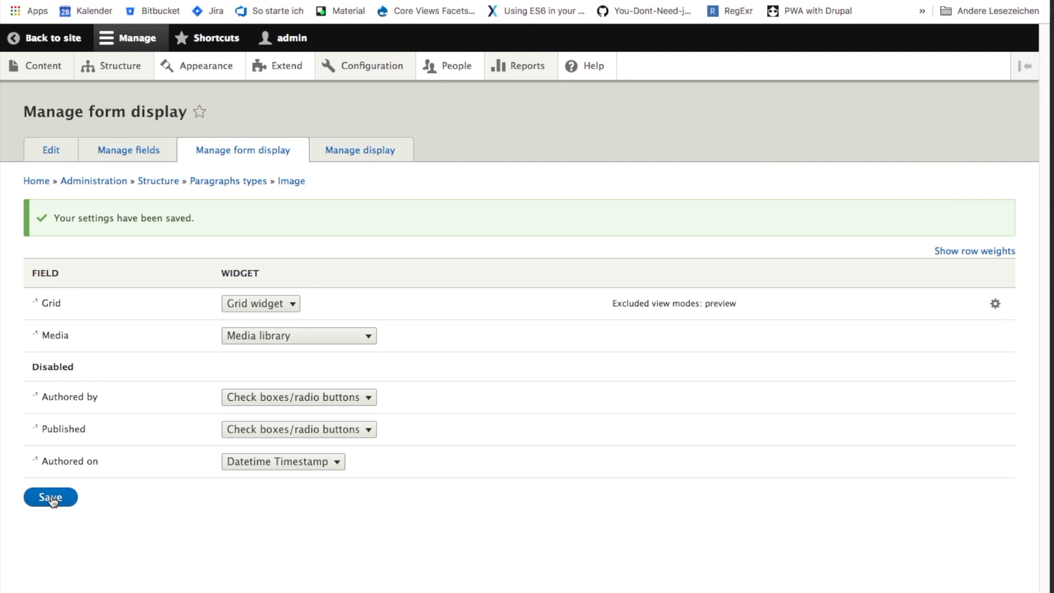
- Move the Grid field to Disabled in the Image paragraph type's default display and save the settings
left_click(358, 144)
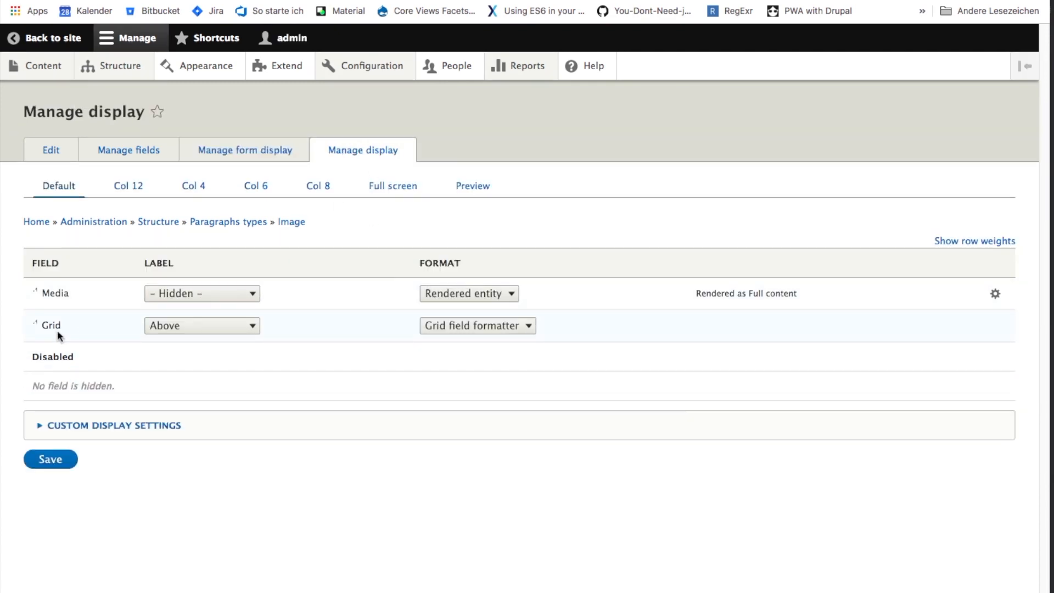
left_click_drag(41, 326, 42, 369)
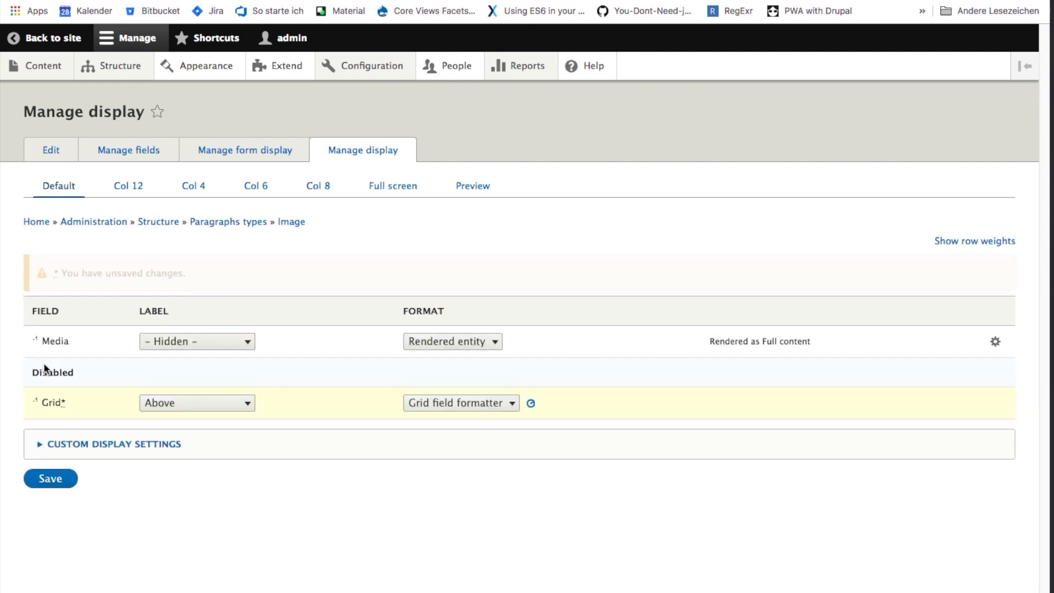
left_click(50, 429)
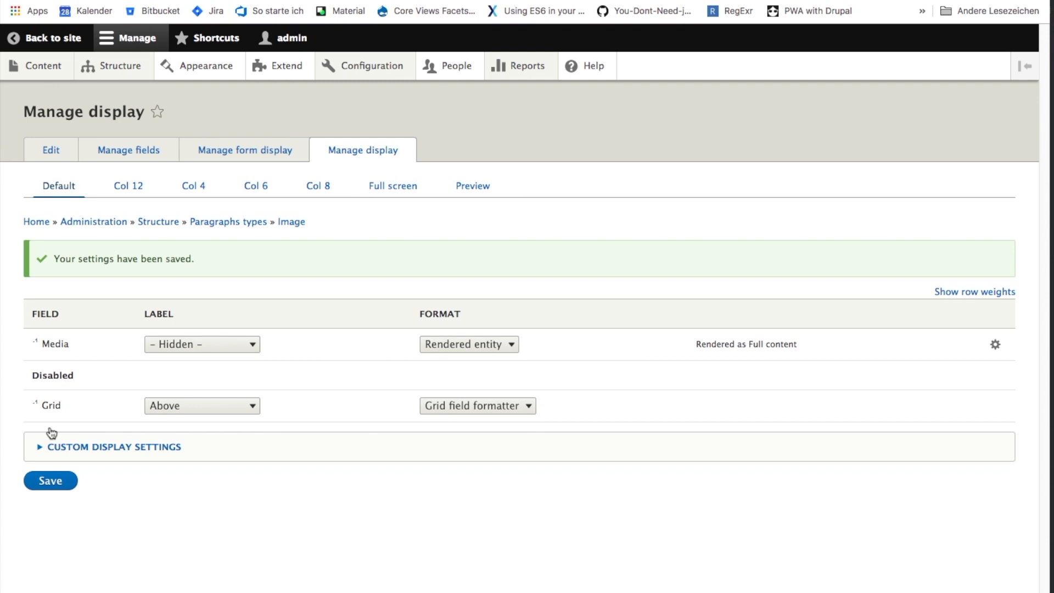
- Re-use the existing Paragraphs grid field field_grid in the Text paragraph type and save its settings with the label Grid
left_click(239, 156)
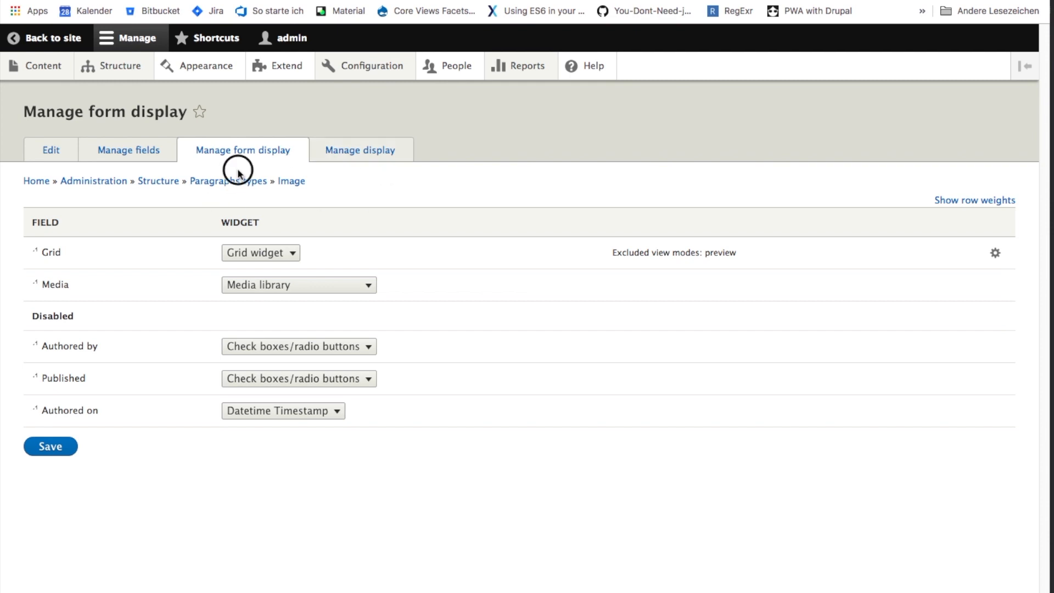
left_click(238, 187)
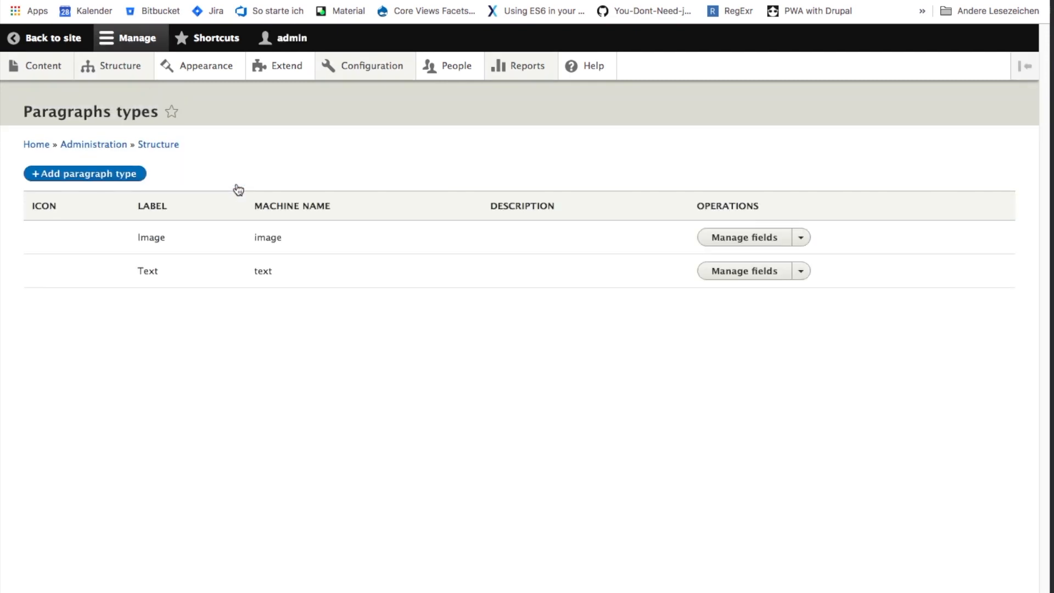
left_click(758, 272)
left_click(61, 212)
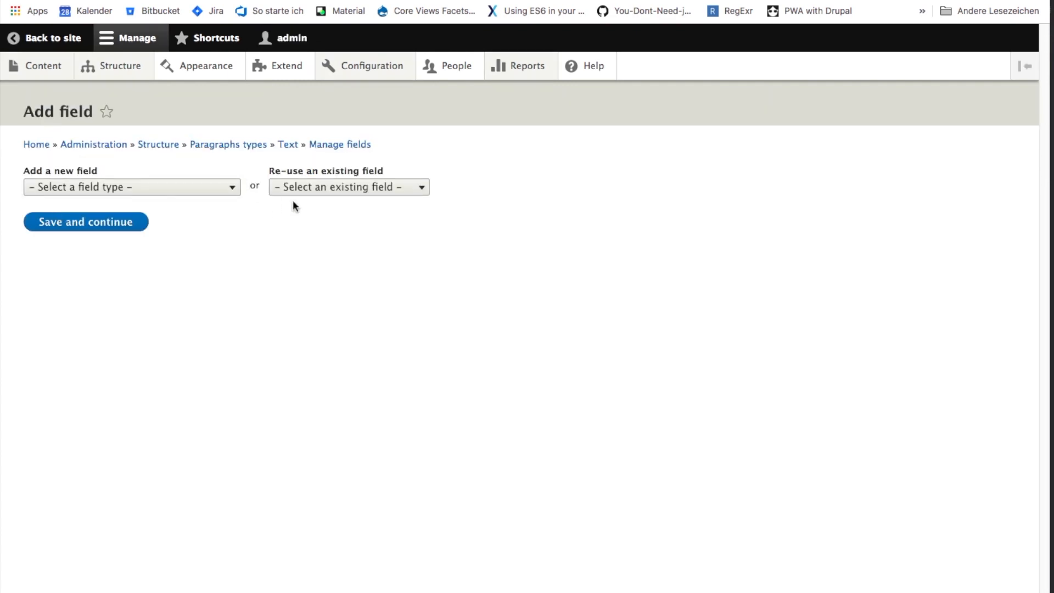
left_click(299, 191)
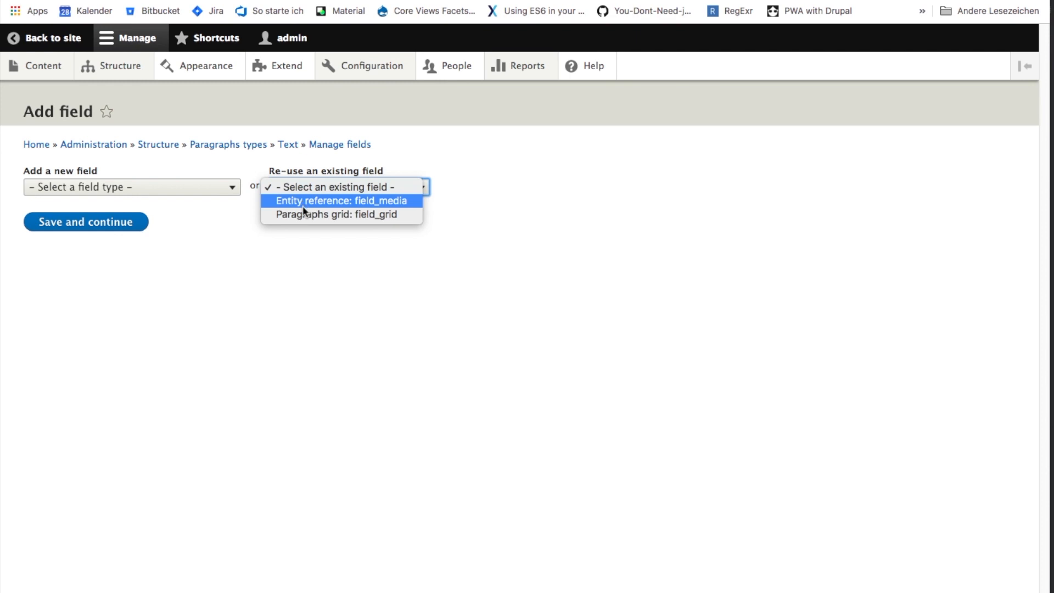
left_click(302, 214)
left_click(101, 270)
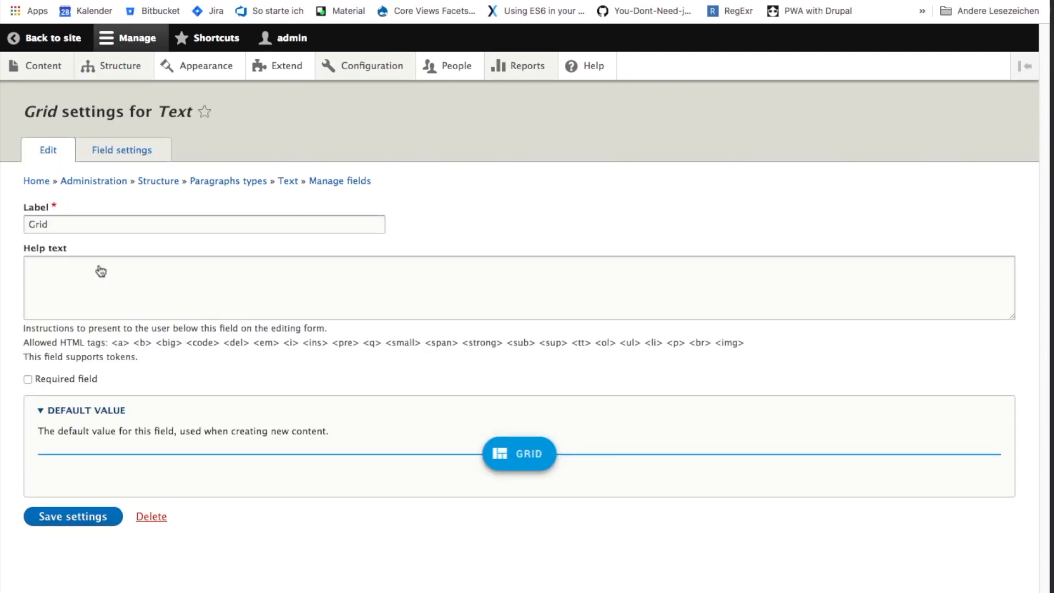
left_click(60, 526)
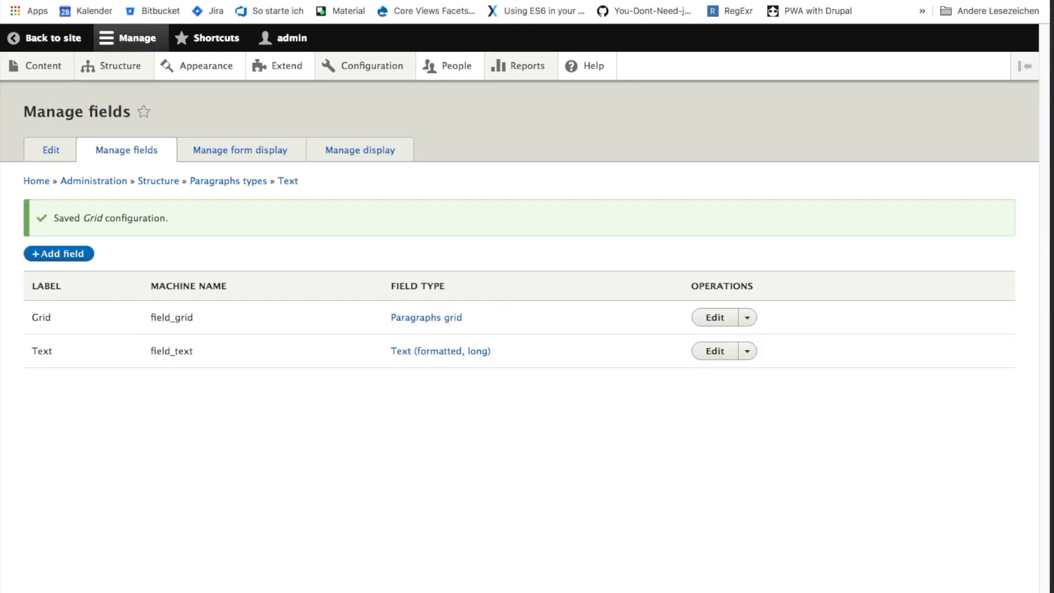
- Place the Grid field above Text in the Text paragraph type's form display and save the order
left_click(259, 147)
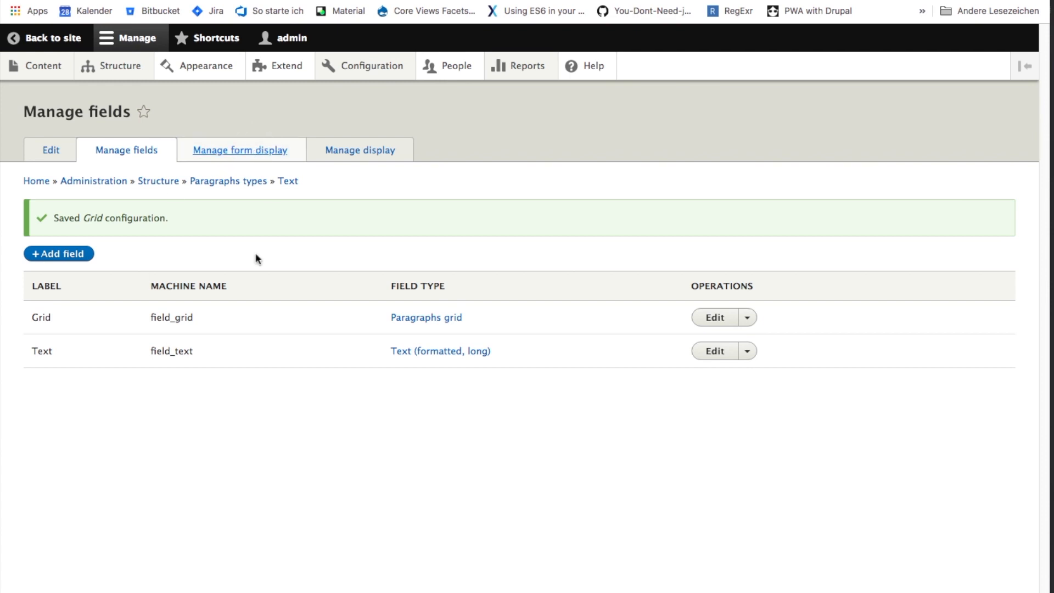
left_click_drag(33, 275, 34, 239)
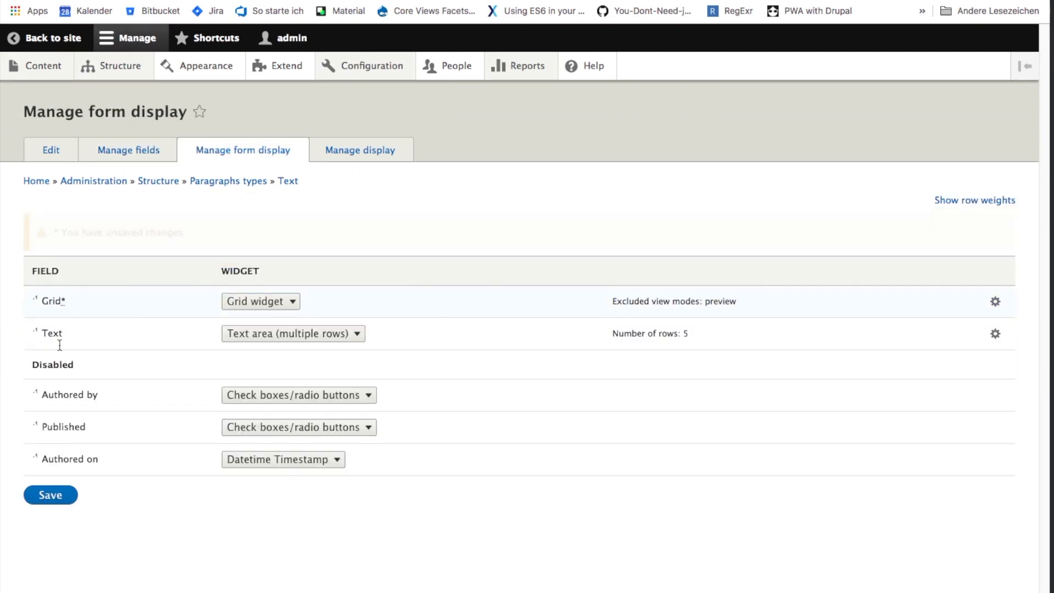
left_click(62, 494)
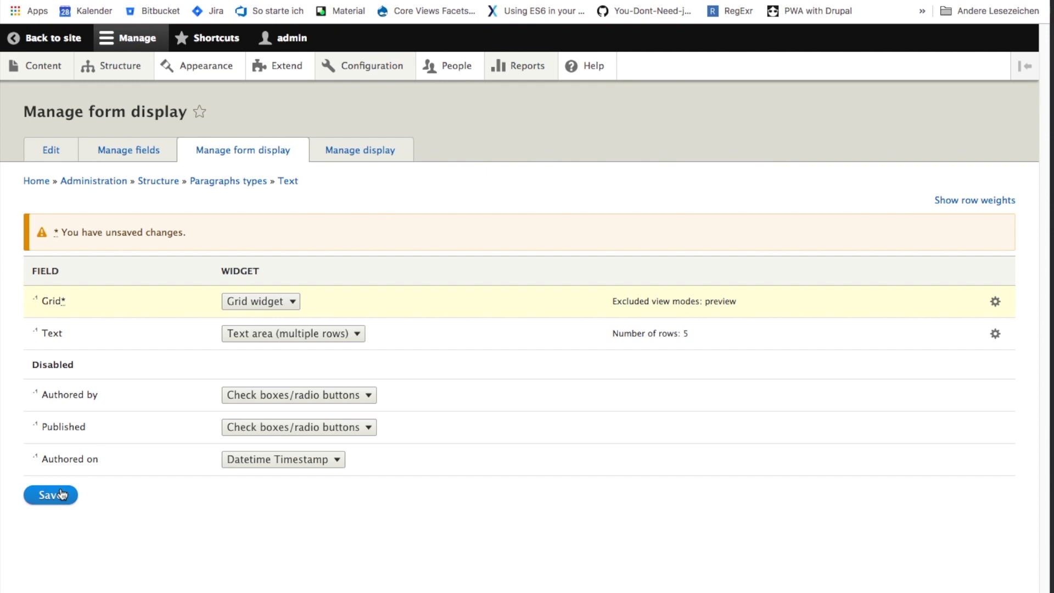
- Move the Grid field to Disabled in the Text paragraph type's default display and save the settings
left_click(349, 151)
left_click_drag(35, 327, 36, 366)
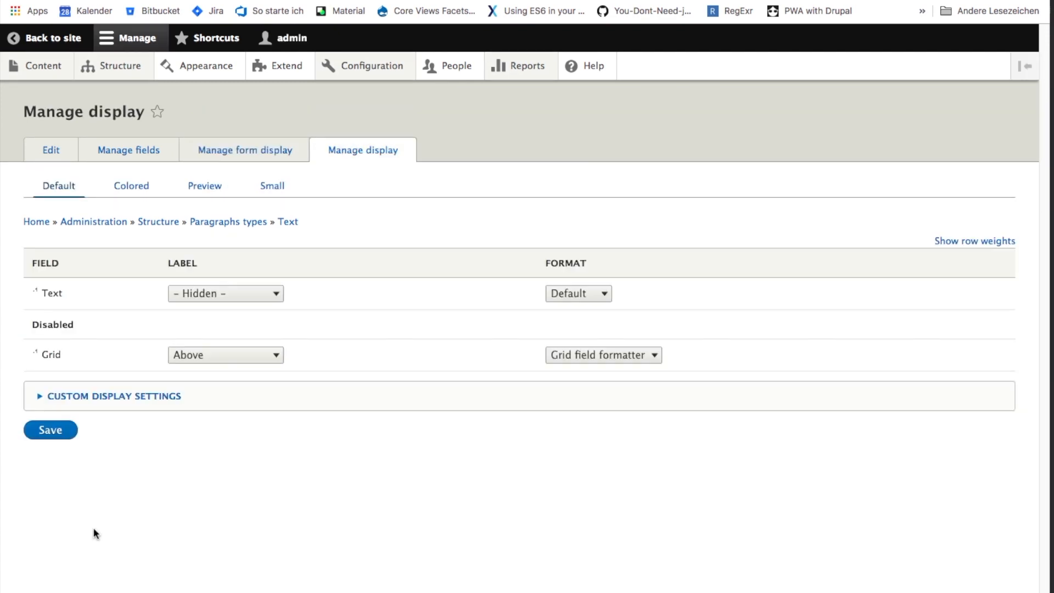
left_click(55, 431)
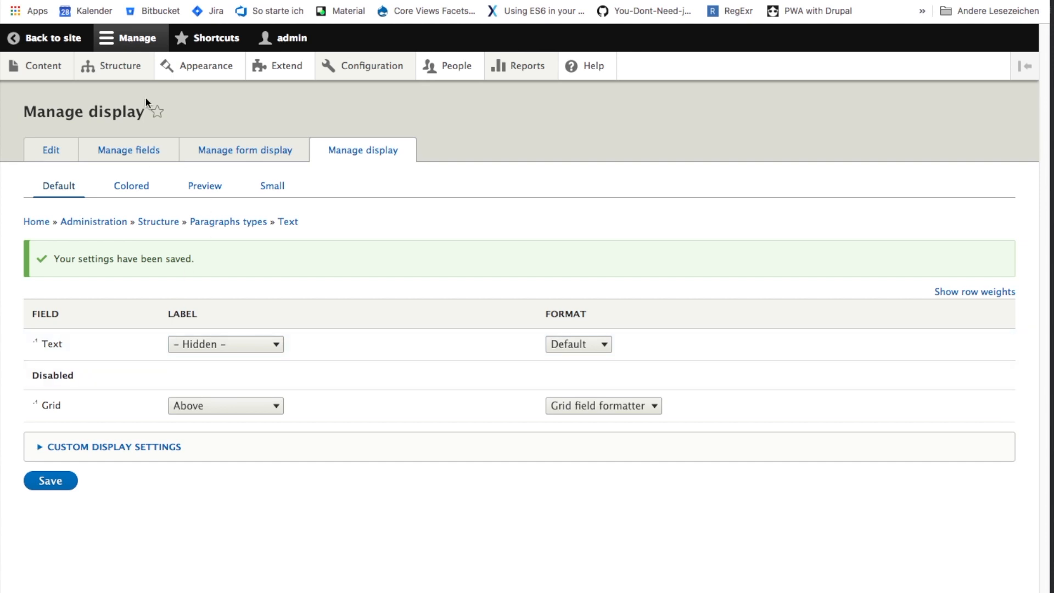
- In the Article content type's default display, set the Paragraph field's format to Paragraphs Grid (rendered entity)
mouse_move(125, 68)
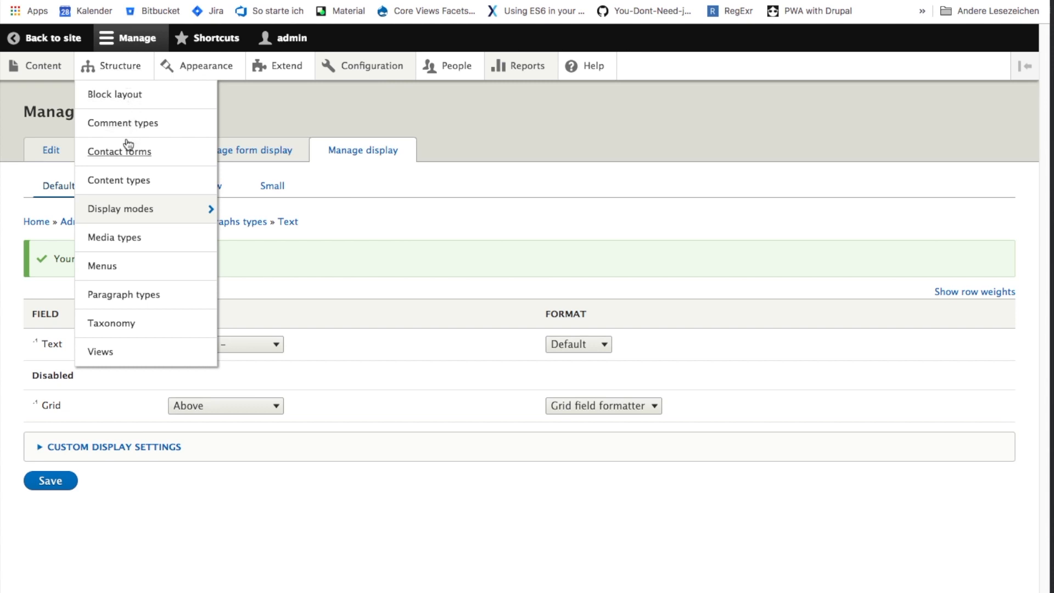
mouse_move(134, 209)
left_click(140, 297)
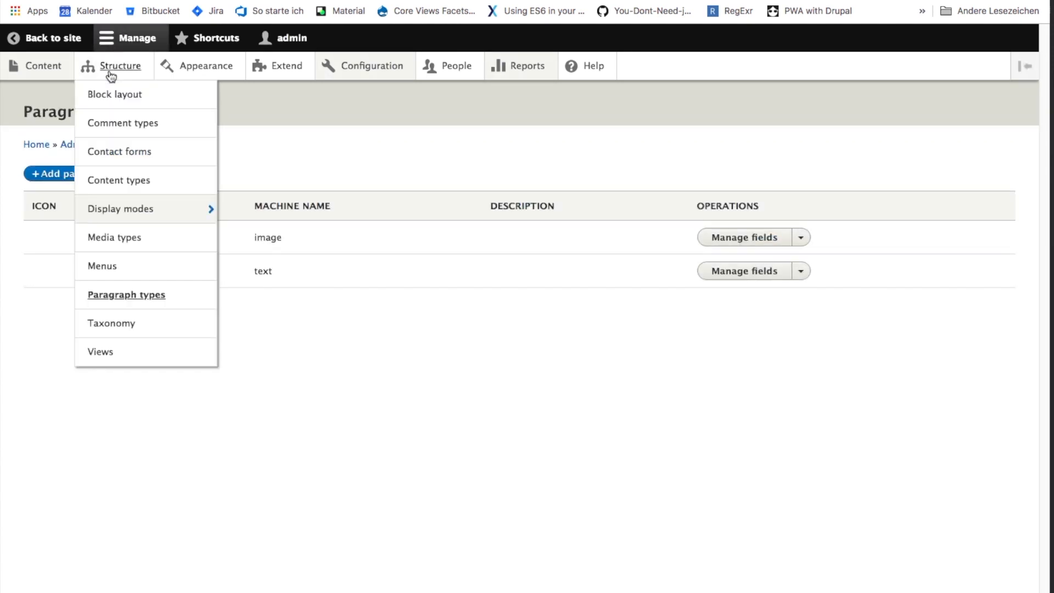
left_click(125, 184)
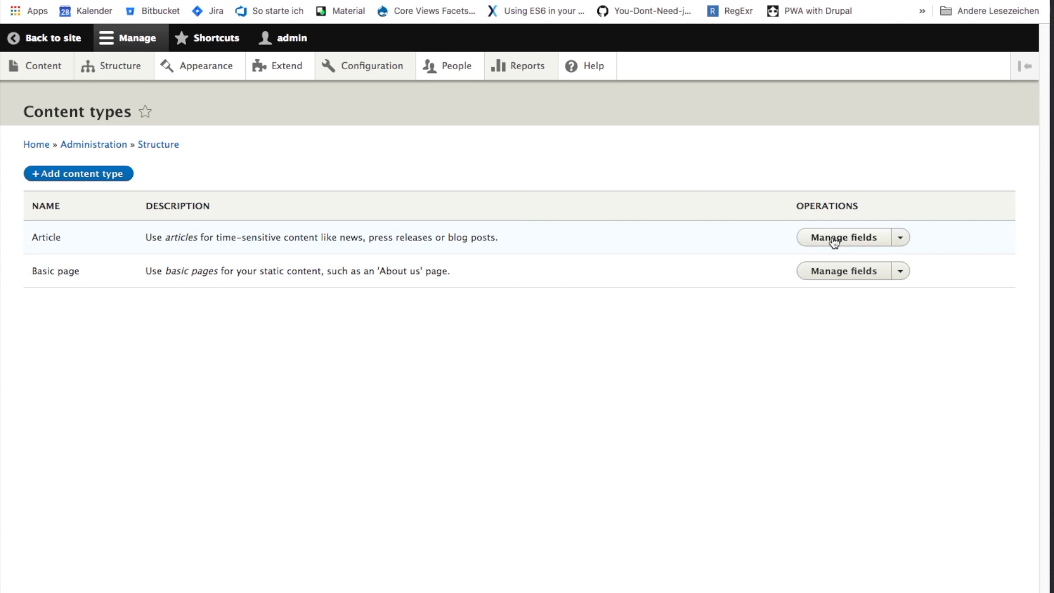
left_click(900, 241)
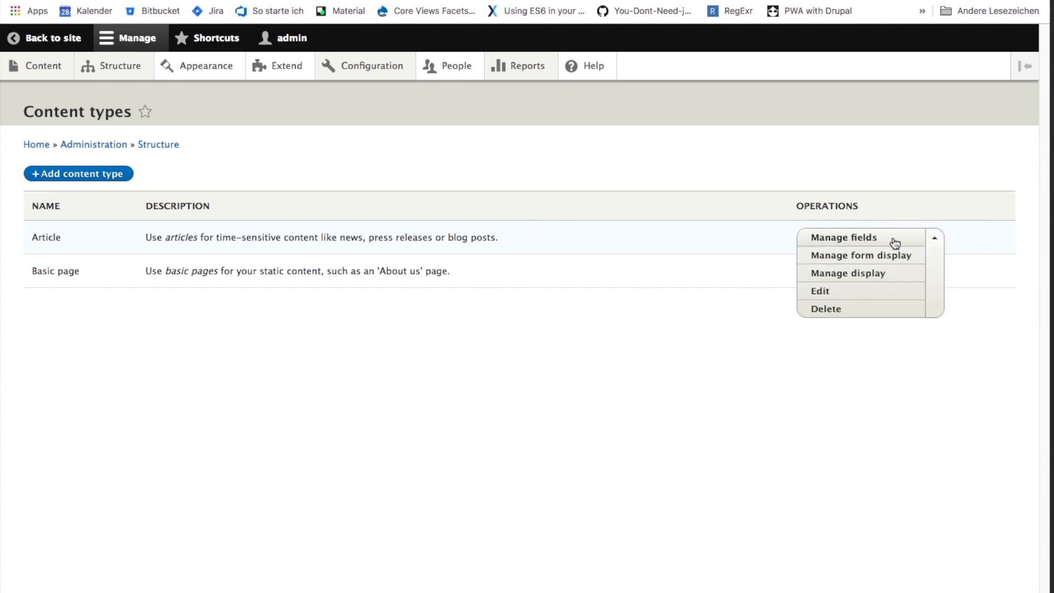
left_click(846, 276)
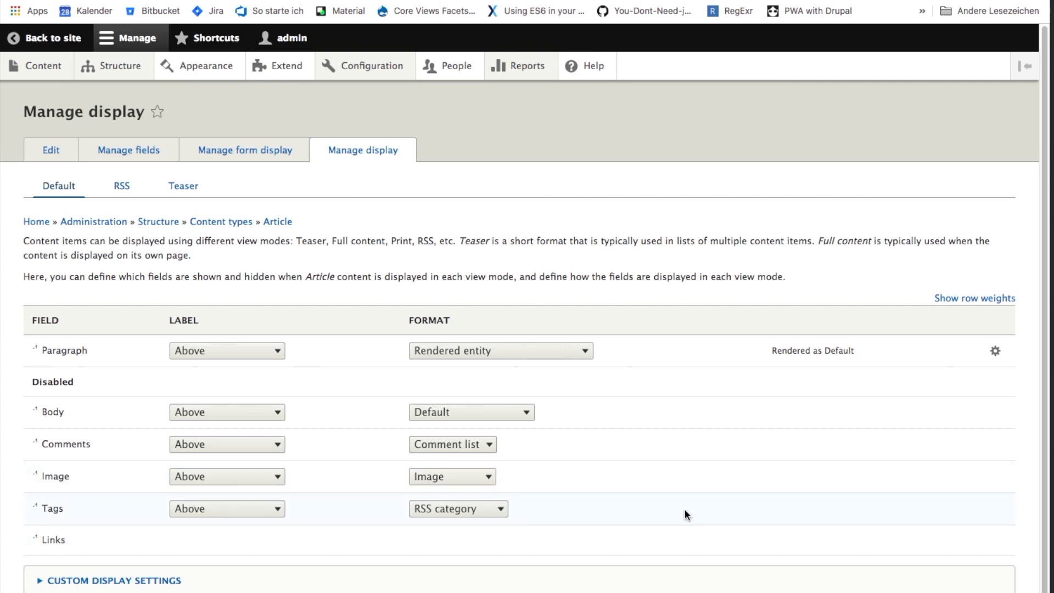
left_click(482, 354)
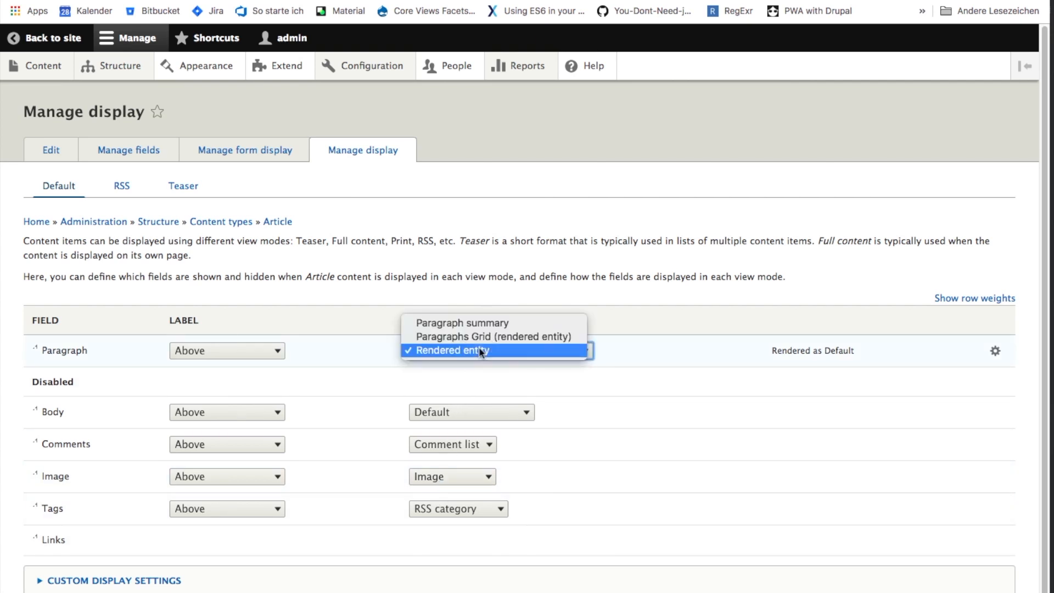
left_click(480, 337)
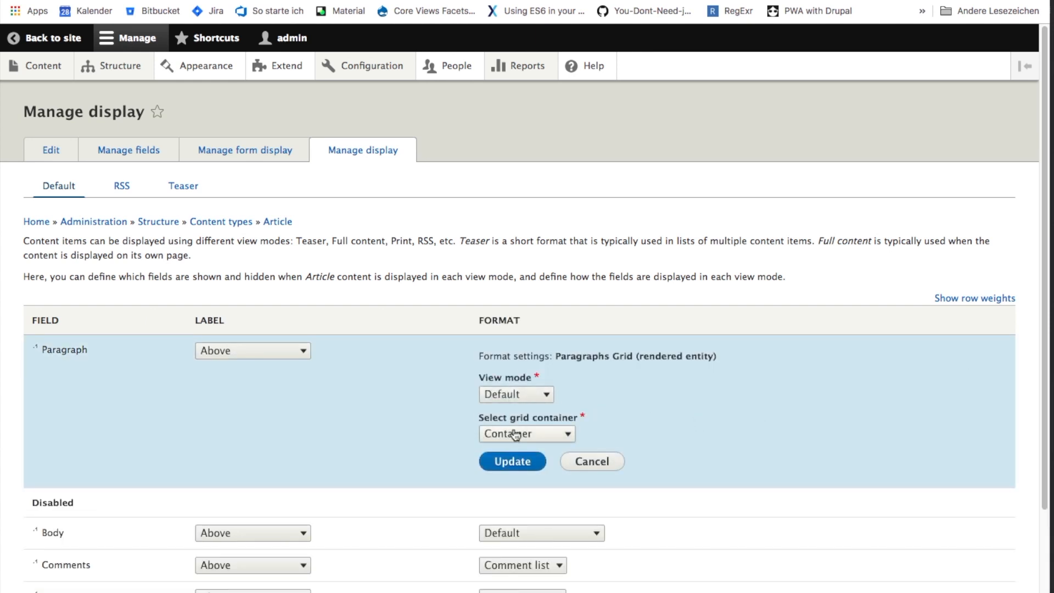
- Keep Container as the Paragraph field's grid container, apply the format settings and save the Article display
left_click(511, 434)
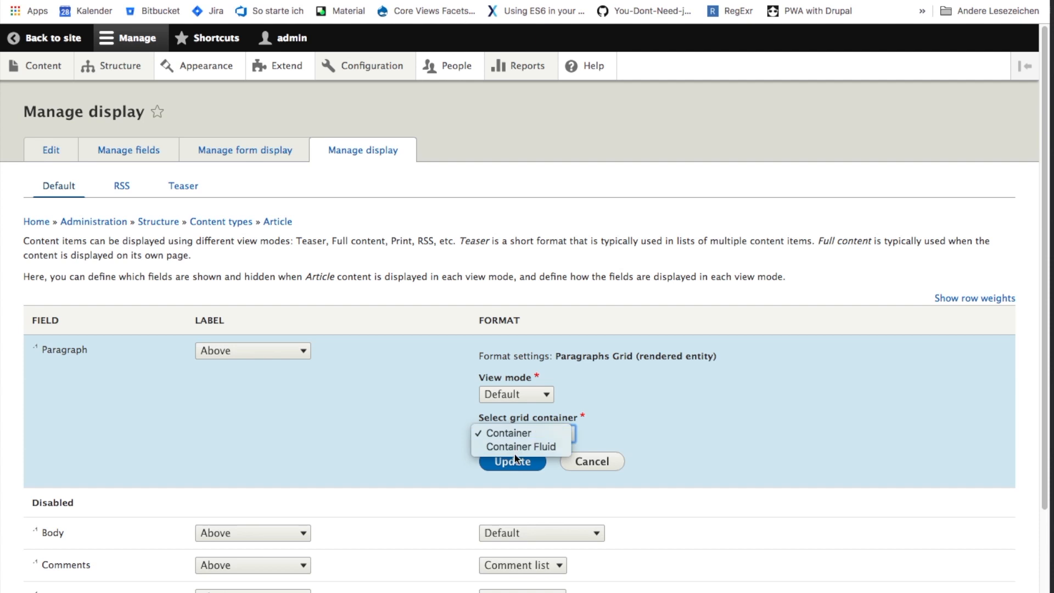
left_click(693, 414)
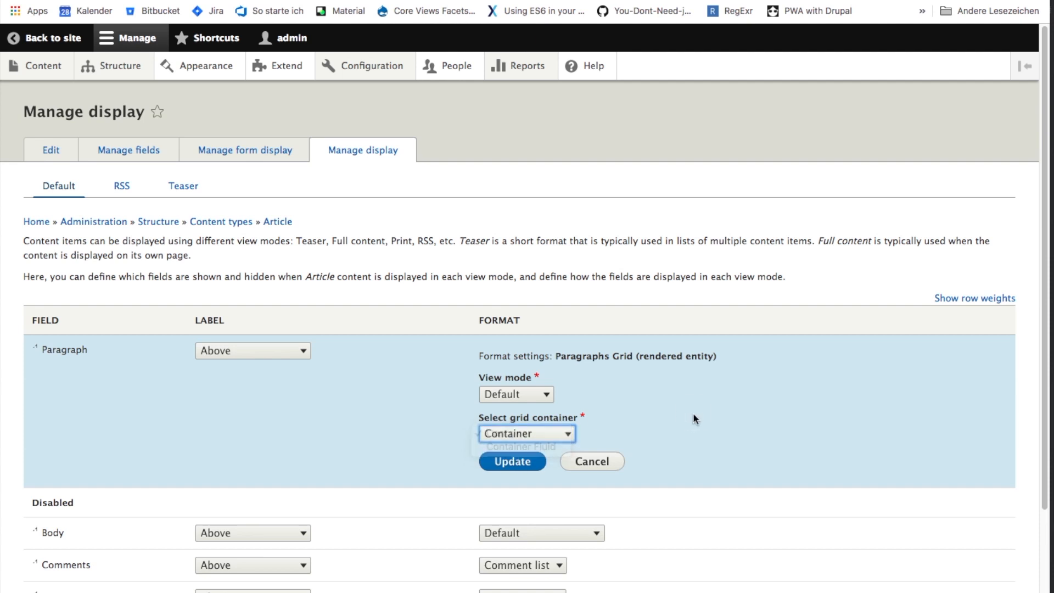
left_click(511, 462)
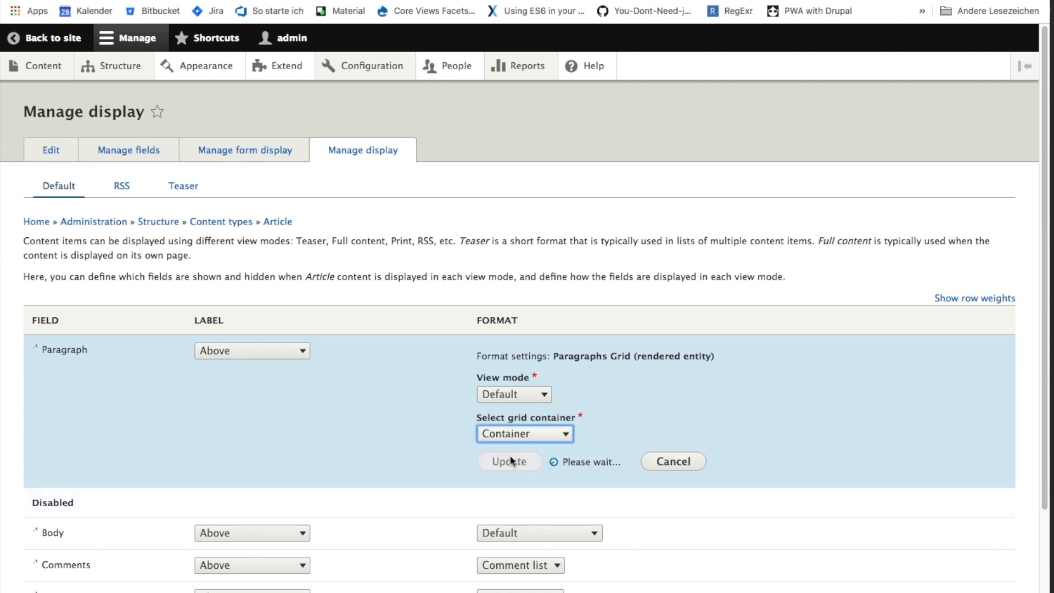
scroll(779, 480, "down", 2)
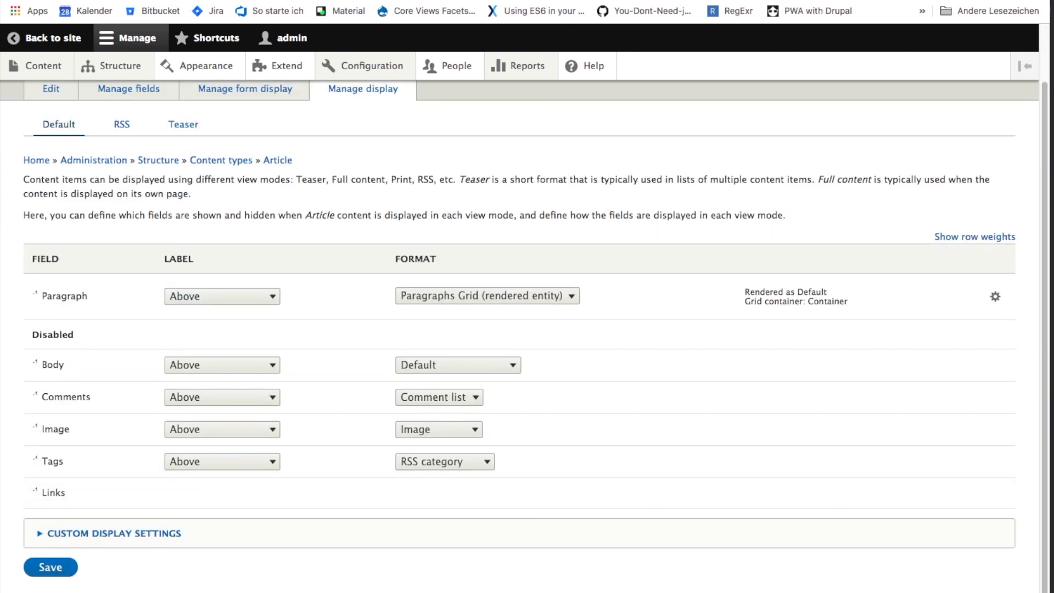
left_click(50, 570)
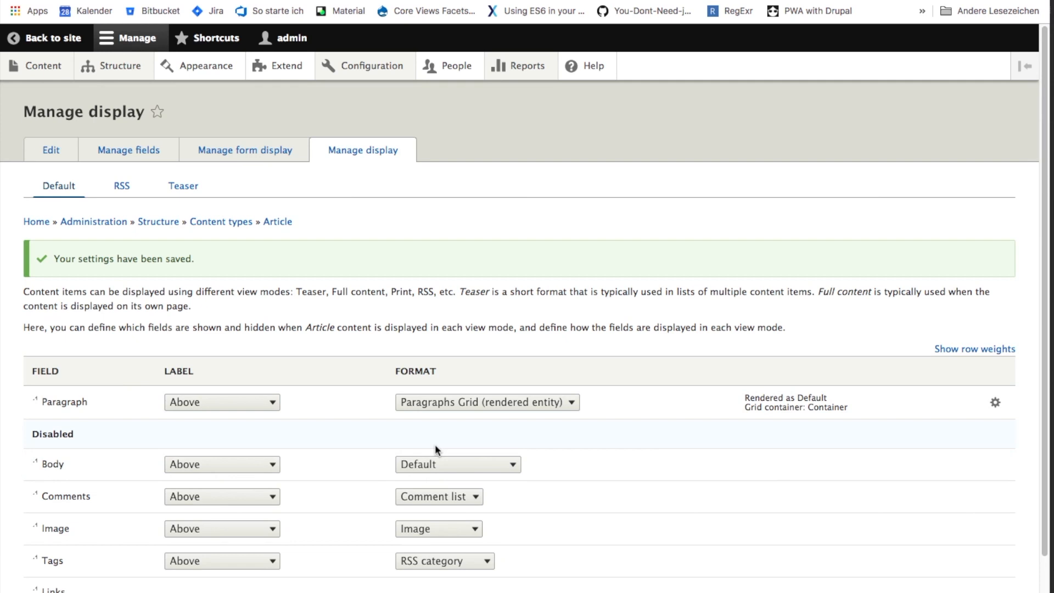
- Open the article "Lor separat existentie es un myth." and examine how its text and image paragraphs are laid out
left_click(36, 70)
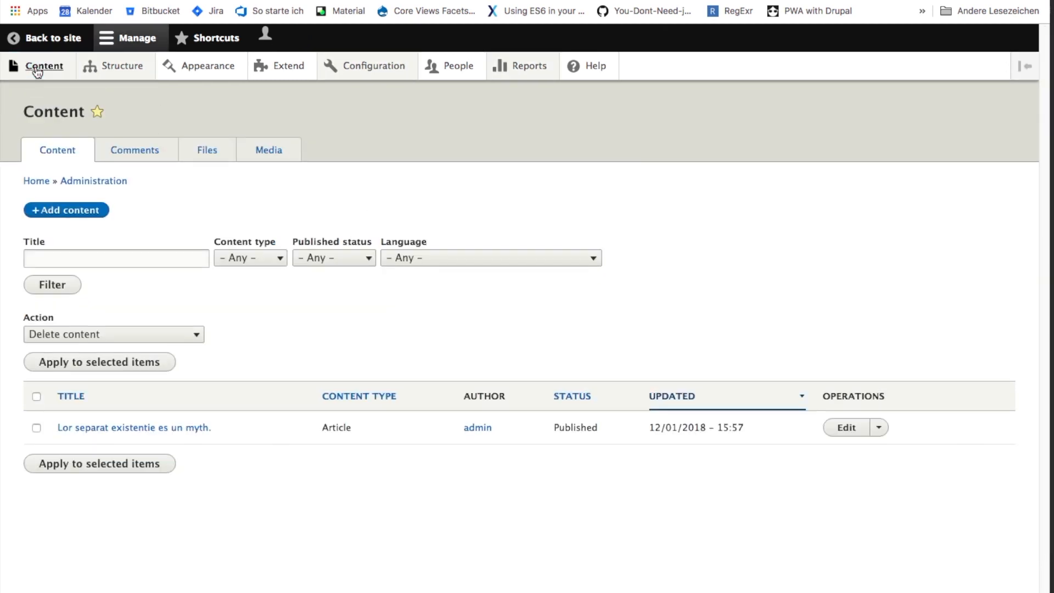
left_click(174, 436)
scroll(538, 390, "down", 5)
scroll(538, 390, "down", 8)
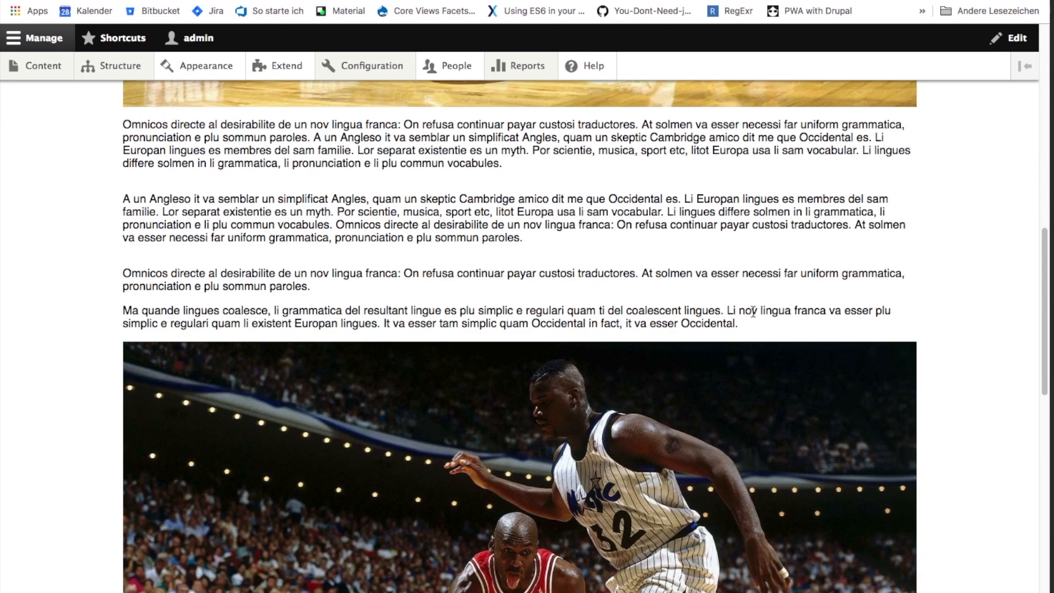
scroll(603, 439, "down", 12)
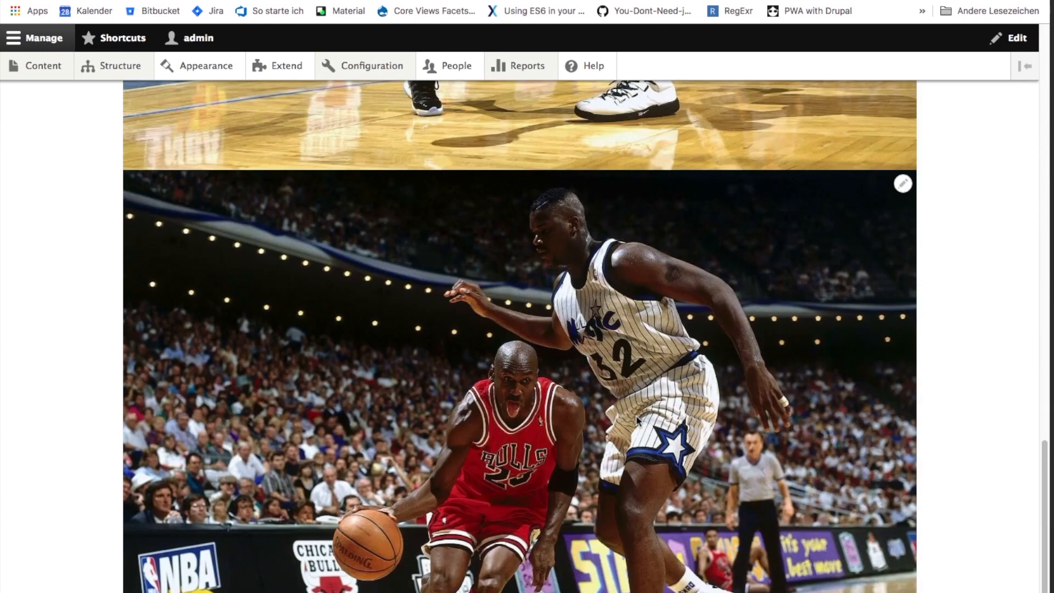
scroll(637, 420, "down", 2)
scroll(637, 422, "up", 20)
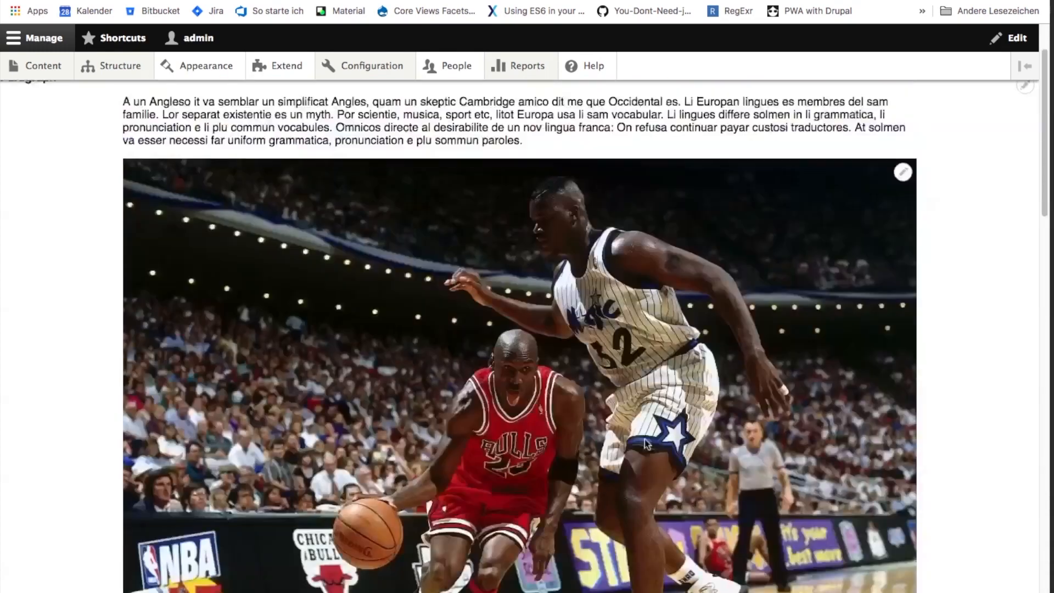
scroll(646, 444, "up", 3)
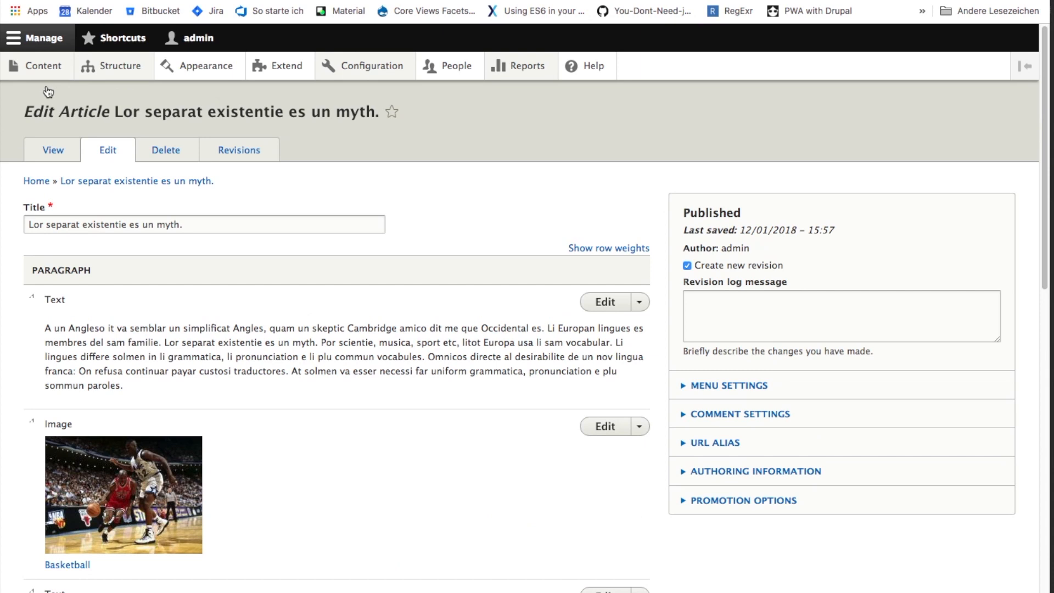
- Give the first Text paragraph 12 grid columns at ≥768px and the Colored view mode
left_click(600, 306)
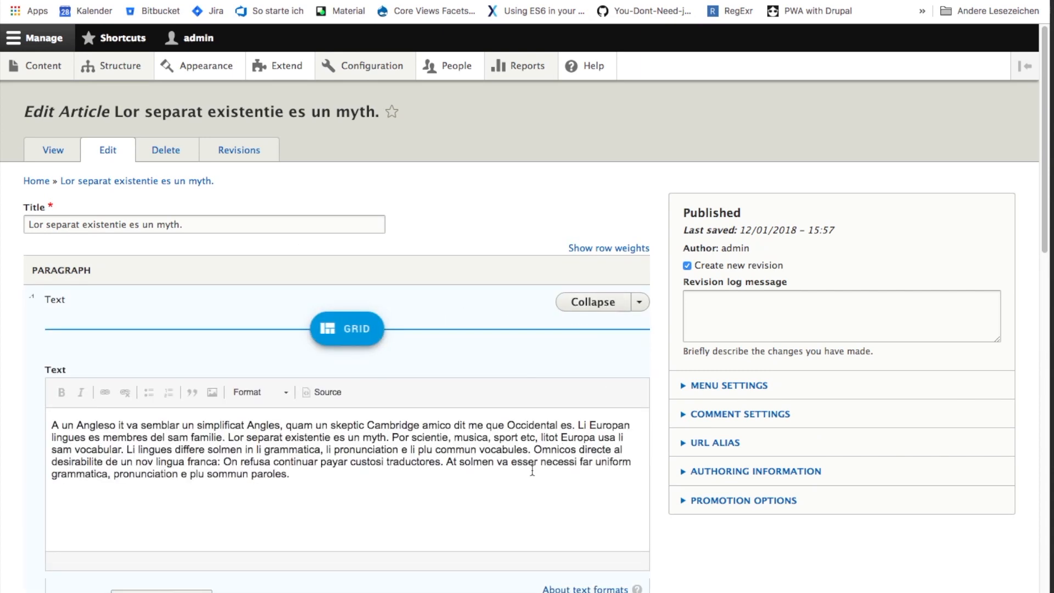
left_click(352, 332)
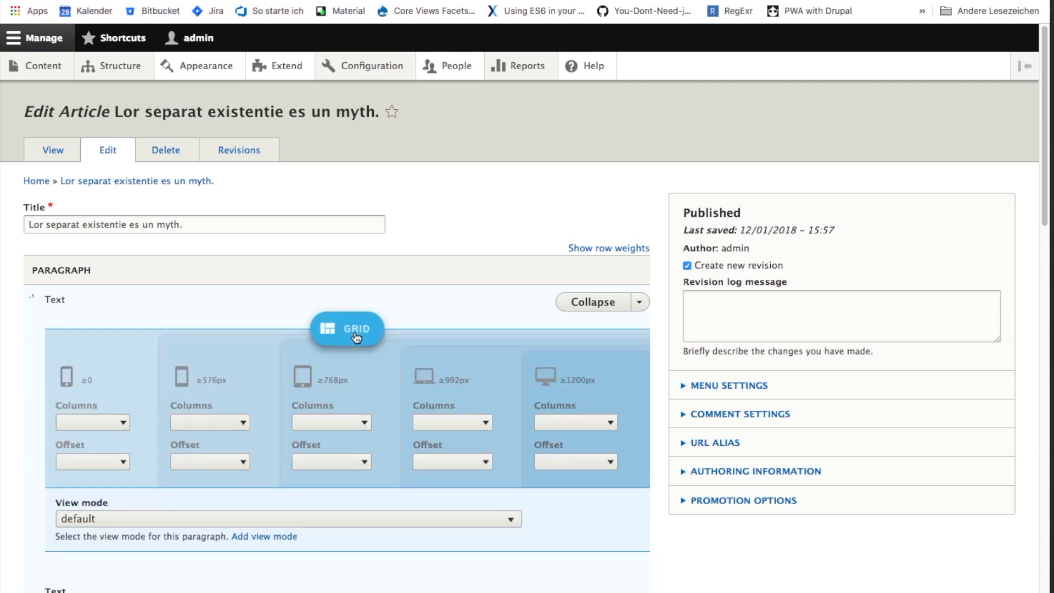
left_click(327, 428)
left_click(326, 432)
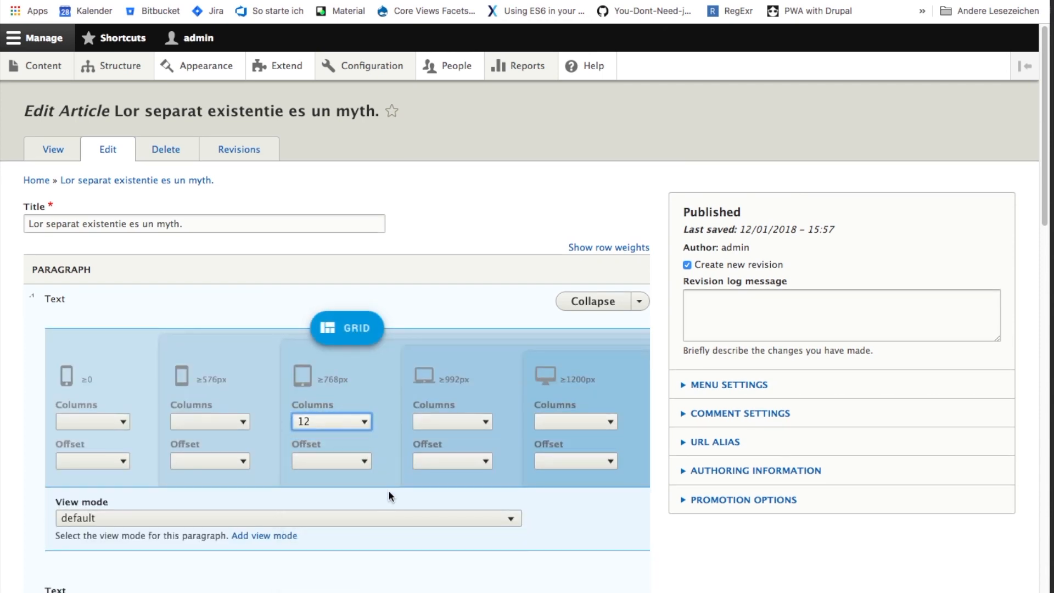
left_click(244, 518)
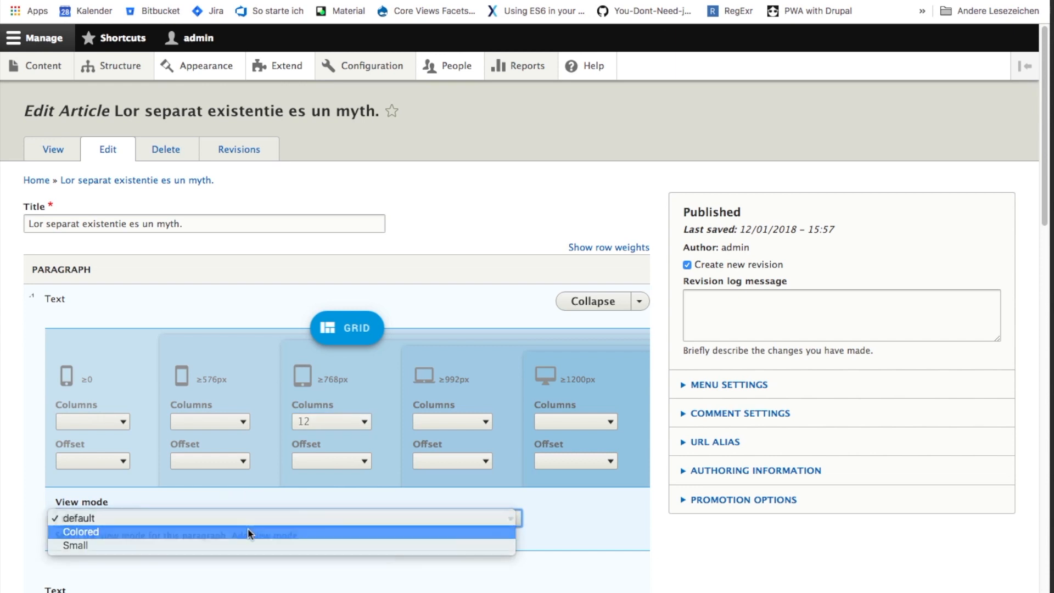
left_click(248, 531)
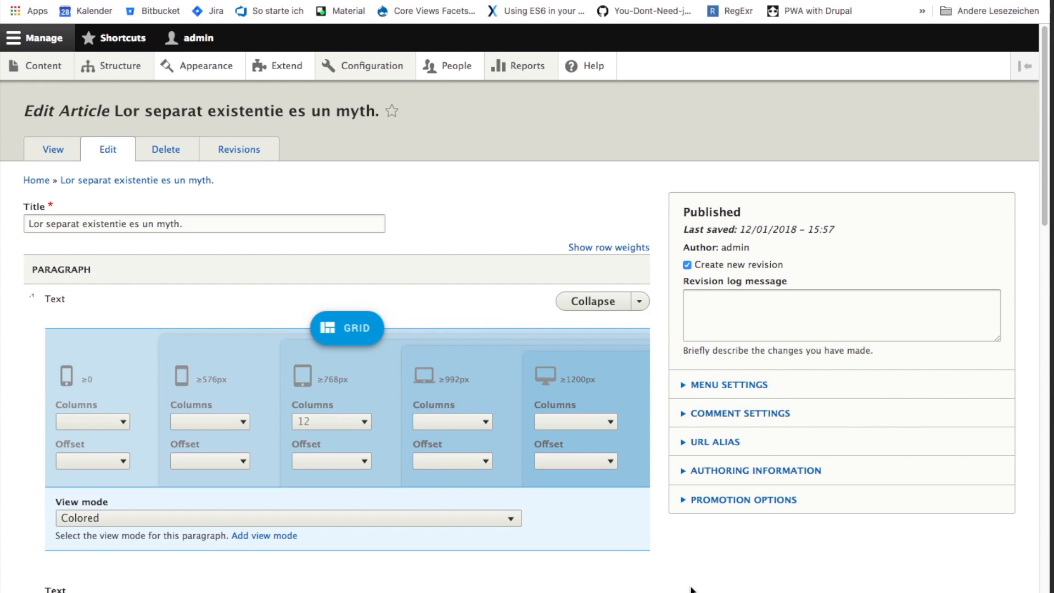
- Set the grid columns of the first Image paragraph to full at ≥768px
scroll(697, 582, "down", 6)
scroll(698, 581, "down", 5)
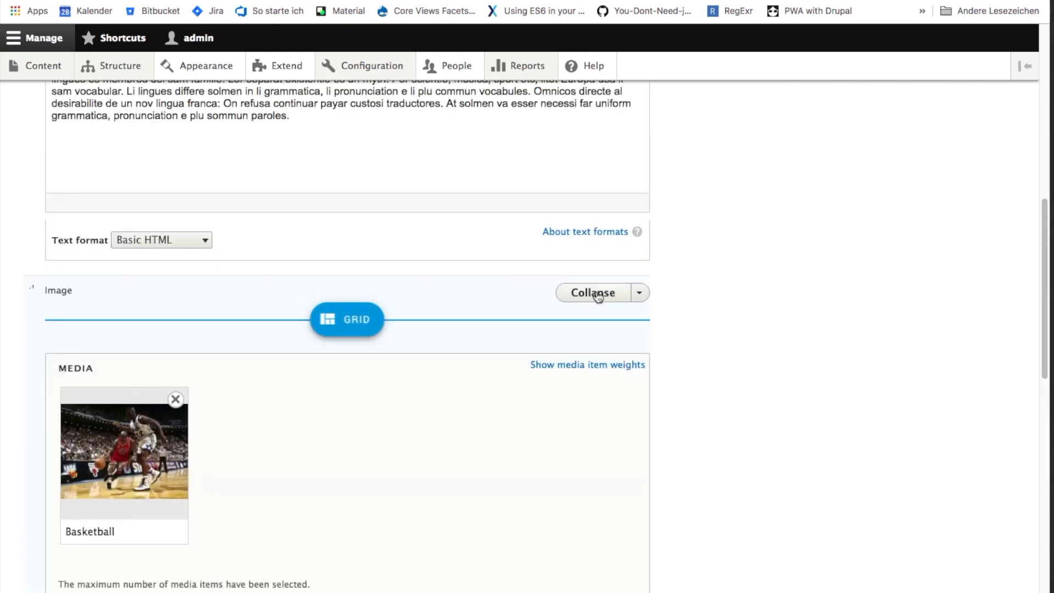
left_click(339, 324)
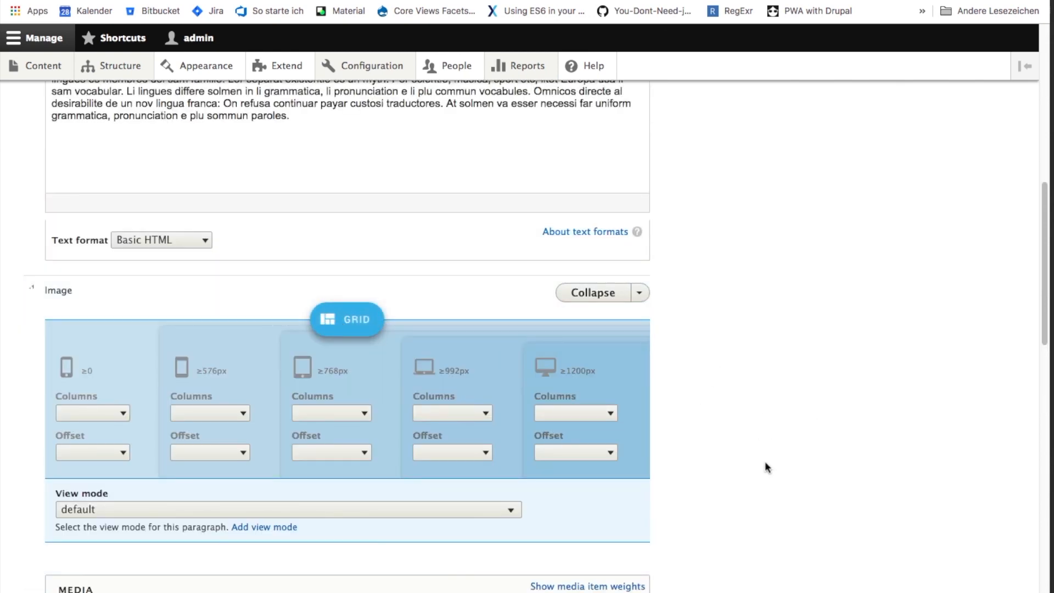
scroll(766, 466, "down", 2)
left_click(319, 314)
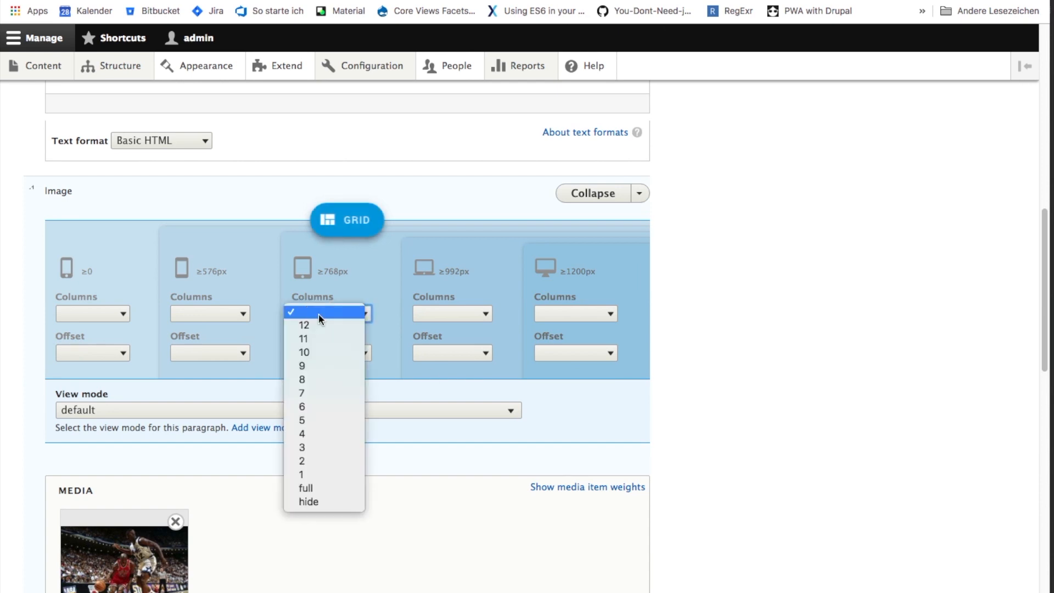
left_click(314, 488)
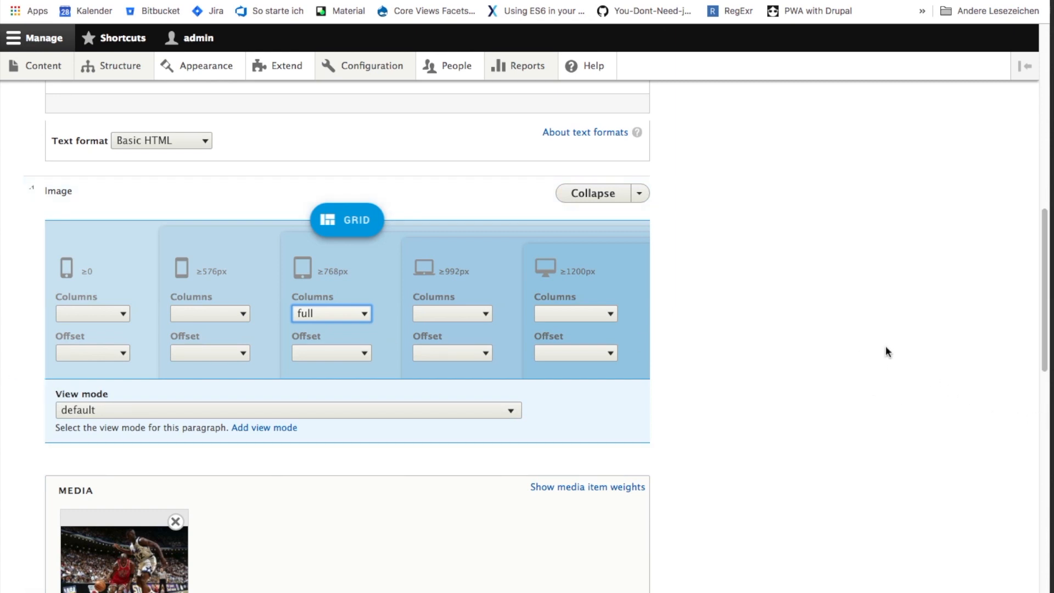
- Set the second Text paragraph, just below the first image, to 4 grid columns at ≥768px
scroll(719, 401, "down", 10)
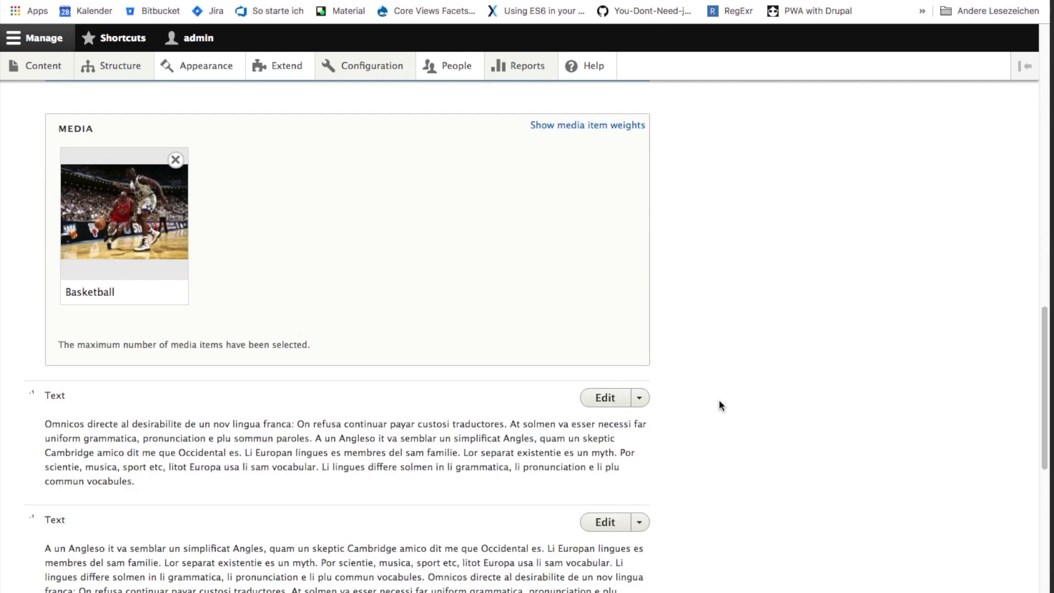
left_click(602, 329)
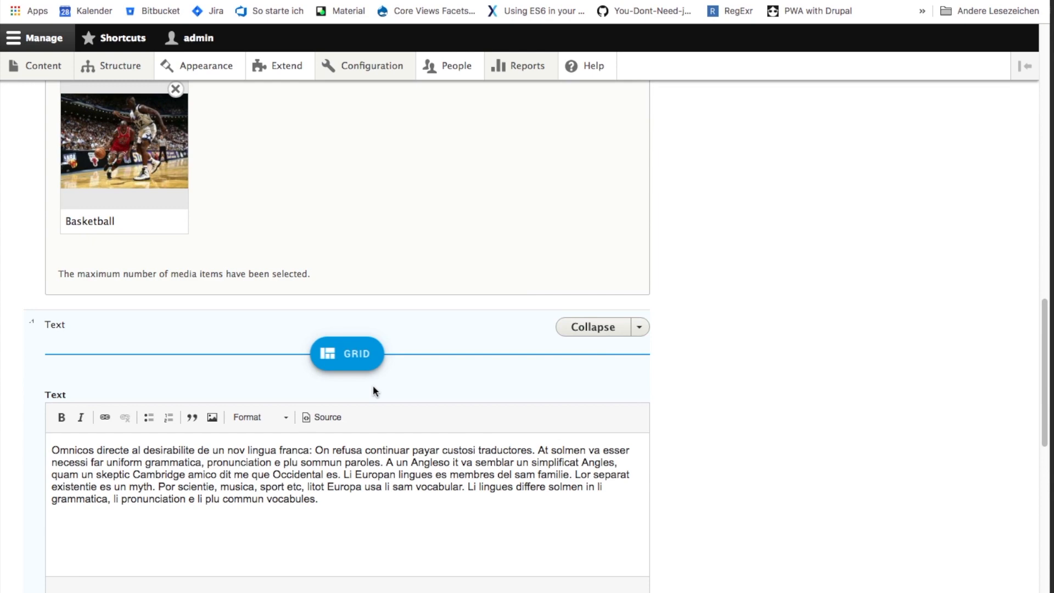
left_click(354, 366)
left_click(324, 455)
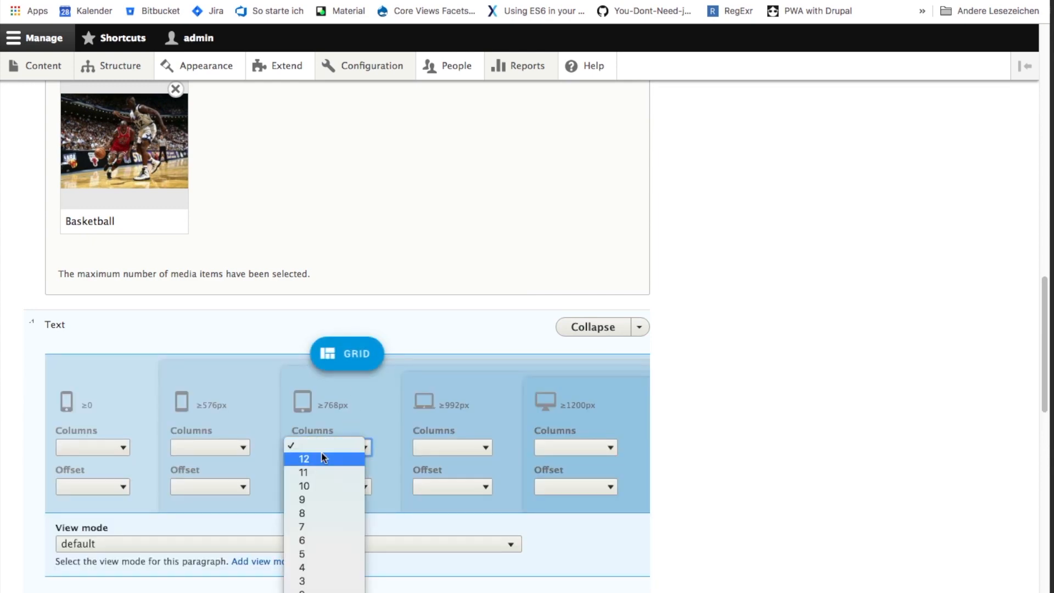
left_click(330, 574)
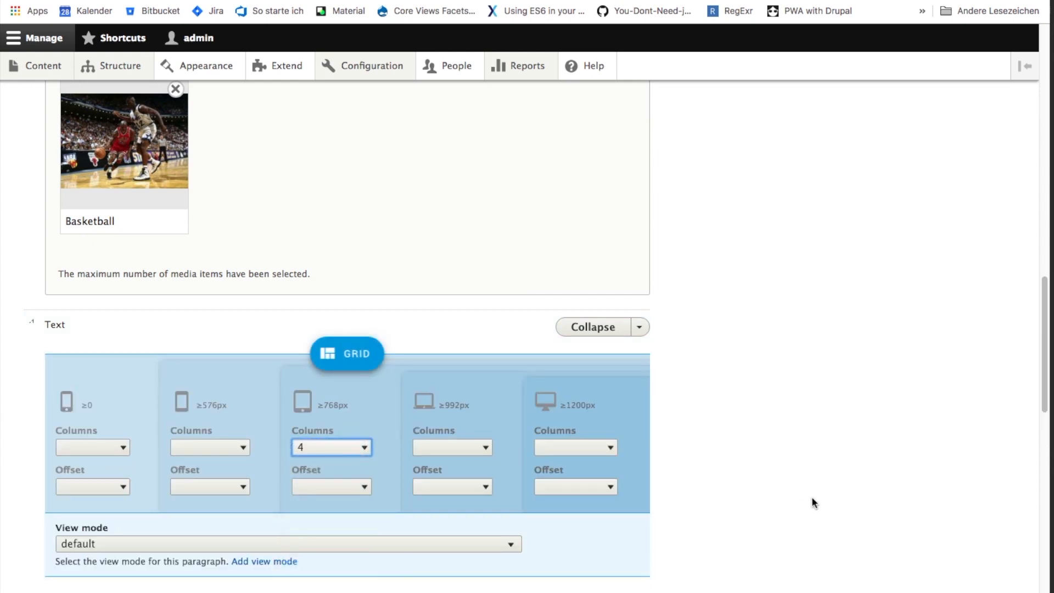
- Set the third Text paragraph to 4 grid columns at ≥768px
scroll(811, 497, "down", 8)
left_click(586, 459)
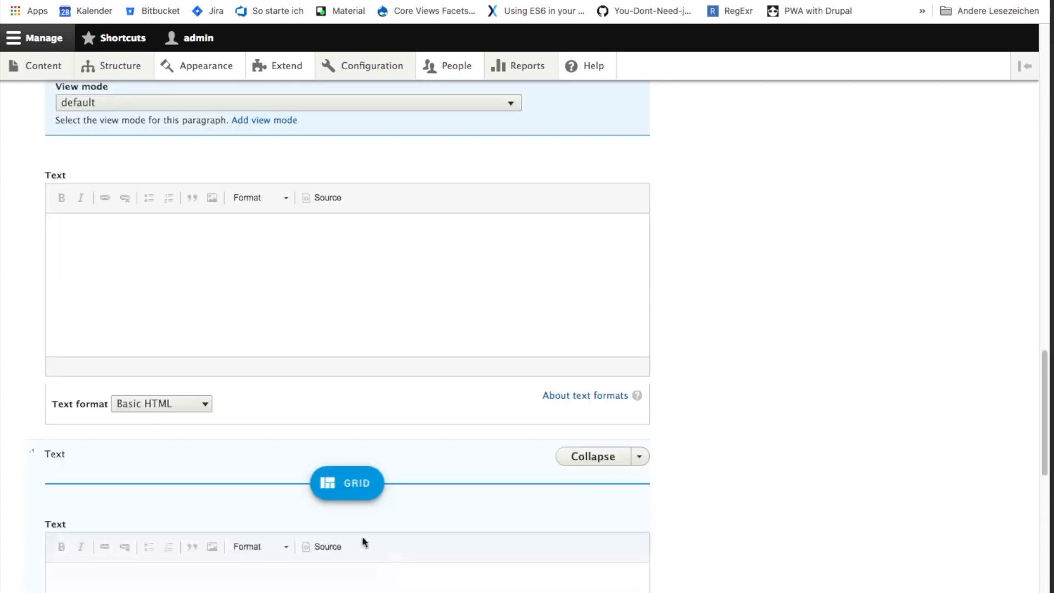
scroll(362, 542, "down", 2)
left_click(350, 366)
left_click(335, 455)
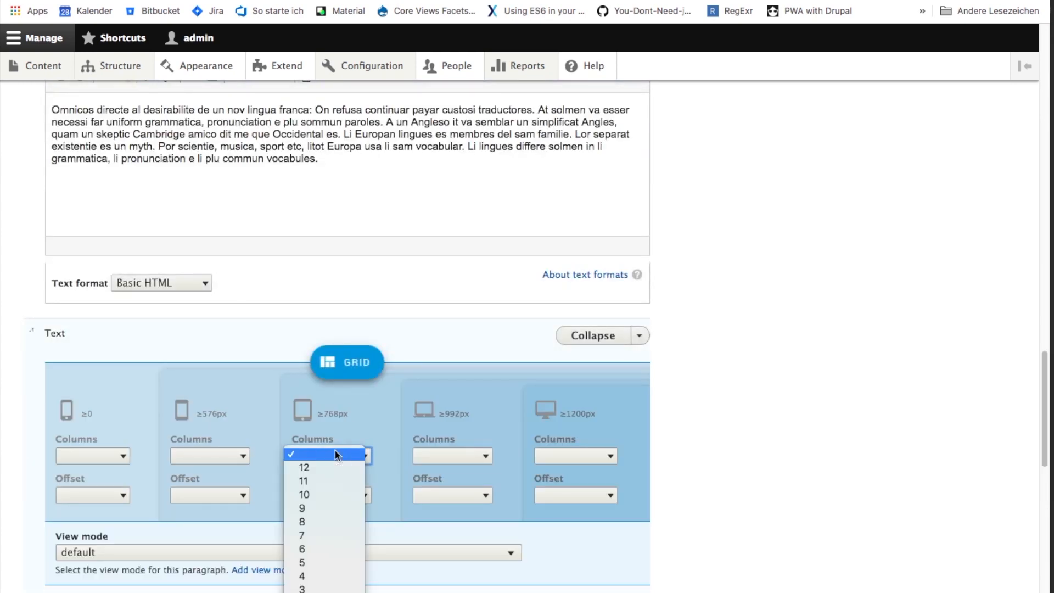
left_click(331, 580)
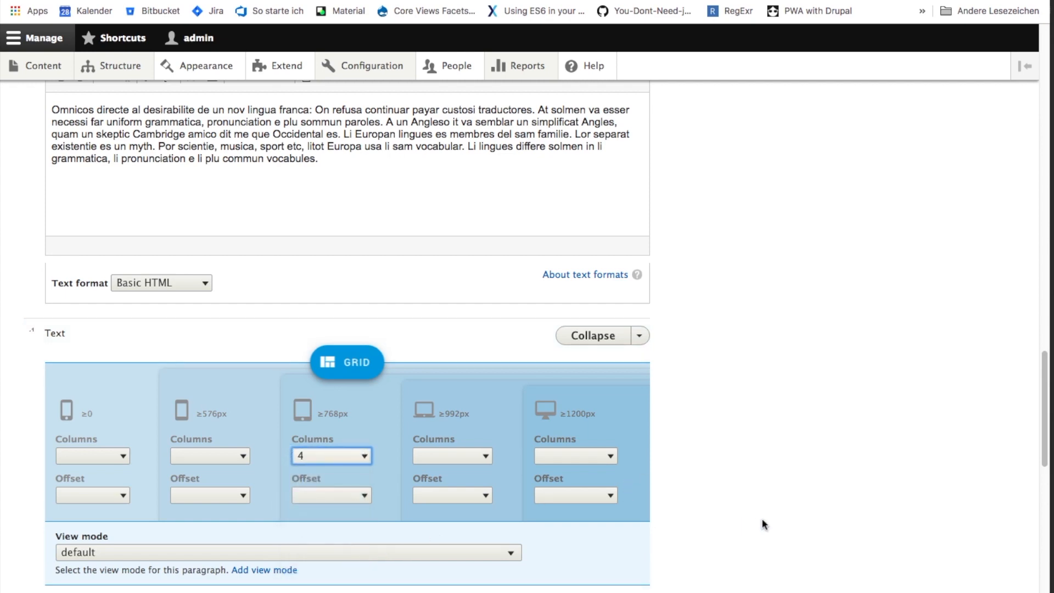
- Set the fourth Text paragraph, the last one before the two closing images, to 4 grid columns at ≥768px
scroll(762, 518, "down", 7)
left_click(603, 477)
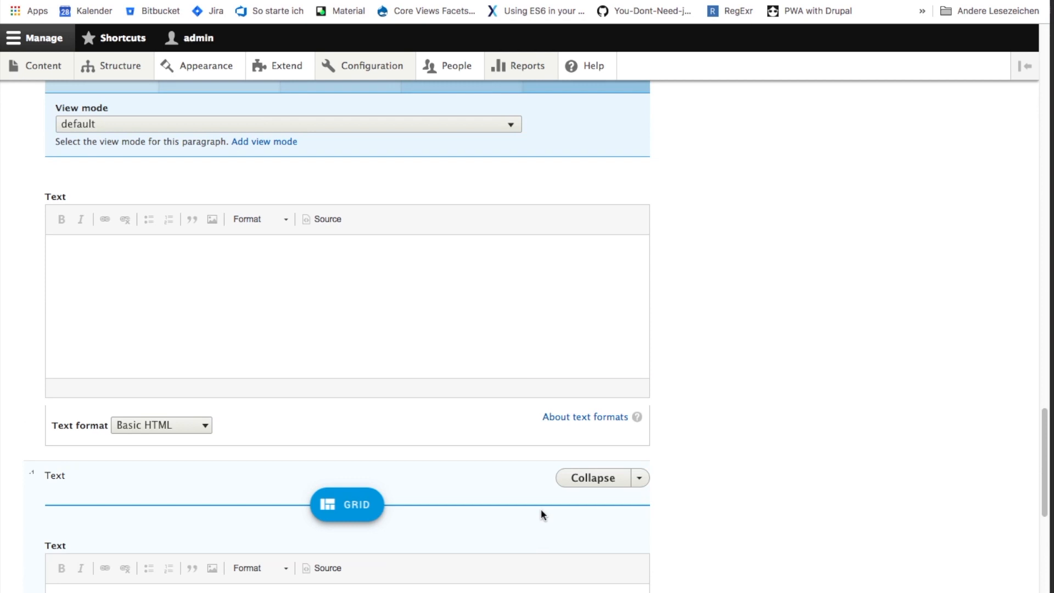
left_click(339, 503)
scroll(560, 506, "down", 5)
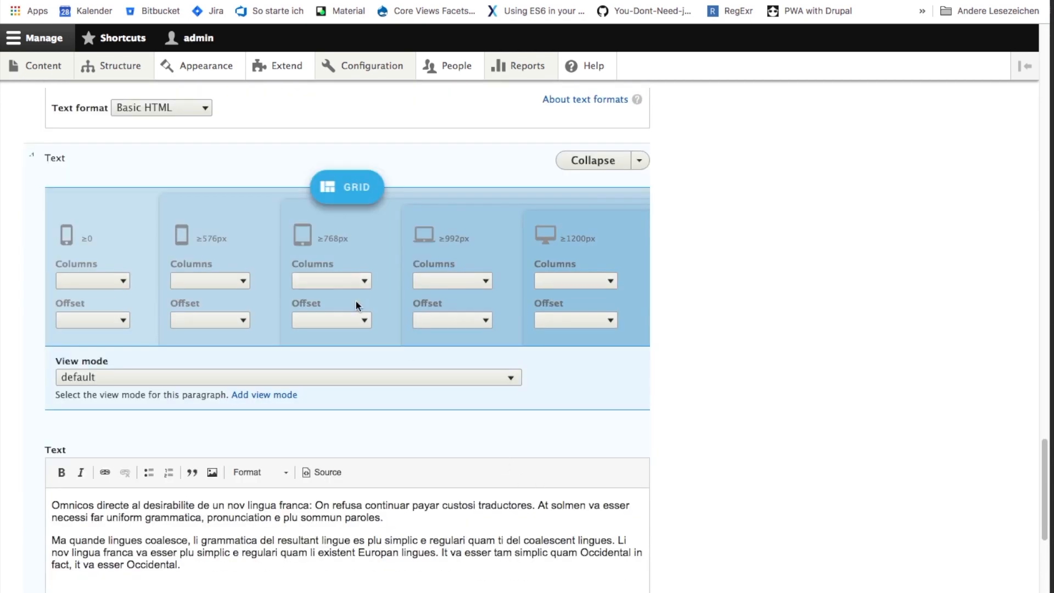
left_click(340, 281)
left_click(321, 400)
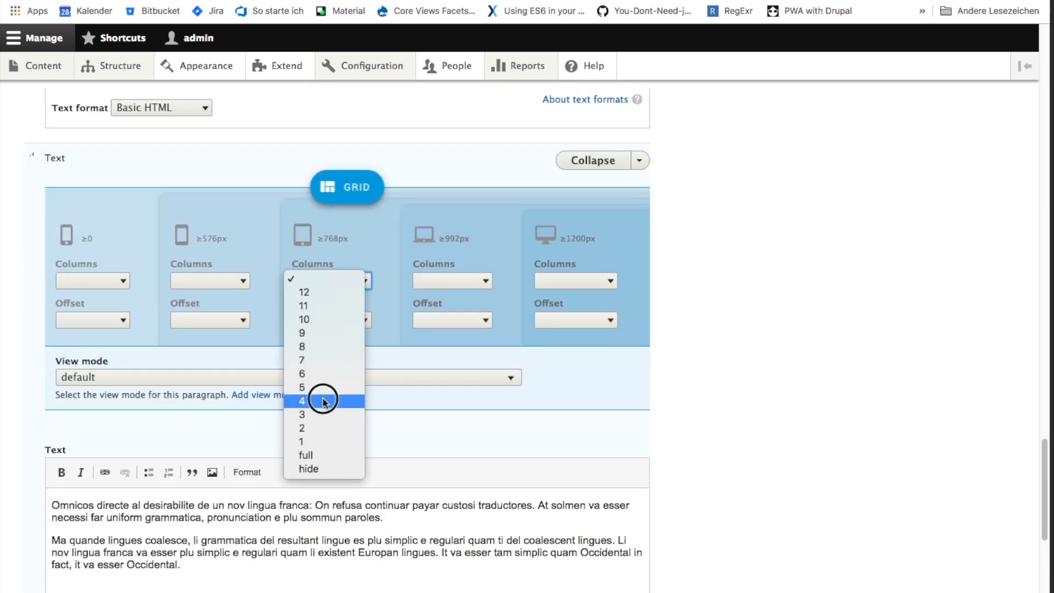
- Give the second Image paragraph 8 grid columns at ≥768px and the Col 8 view mode
scroll(834, 413, "down", 10)
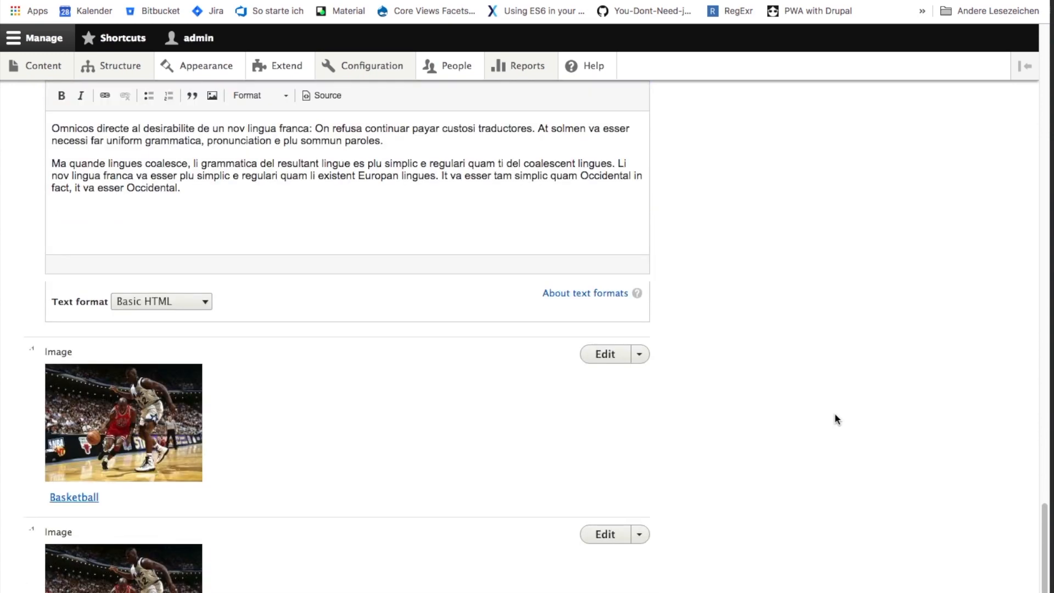
left_click(593, 222)
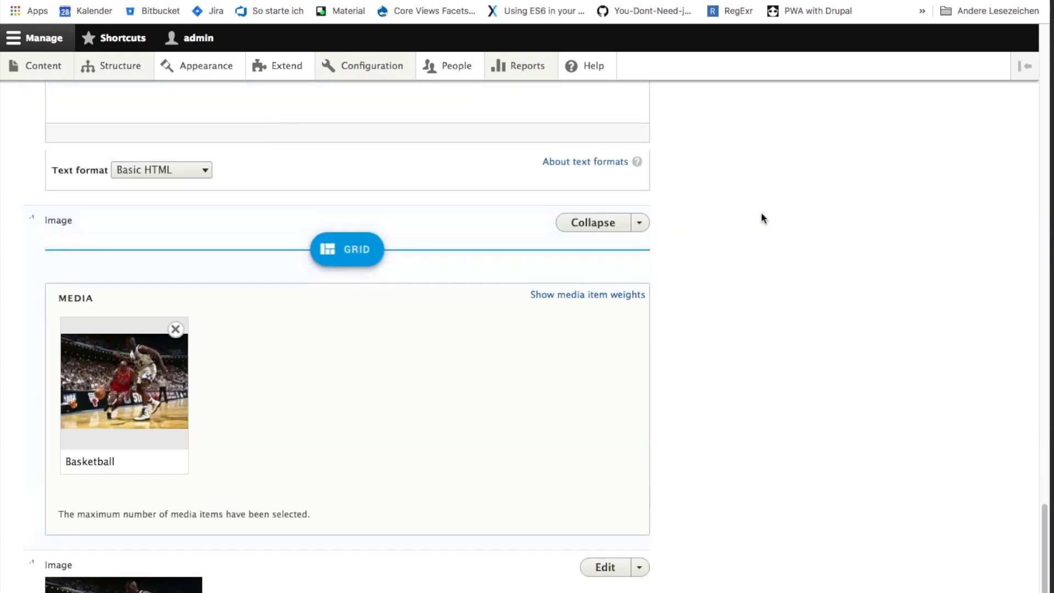
left_click(340, 257)
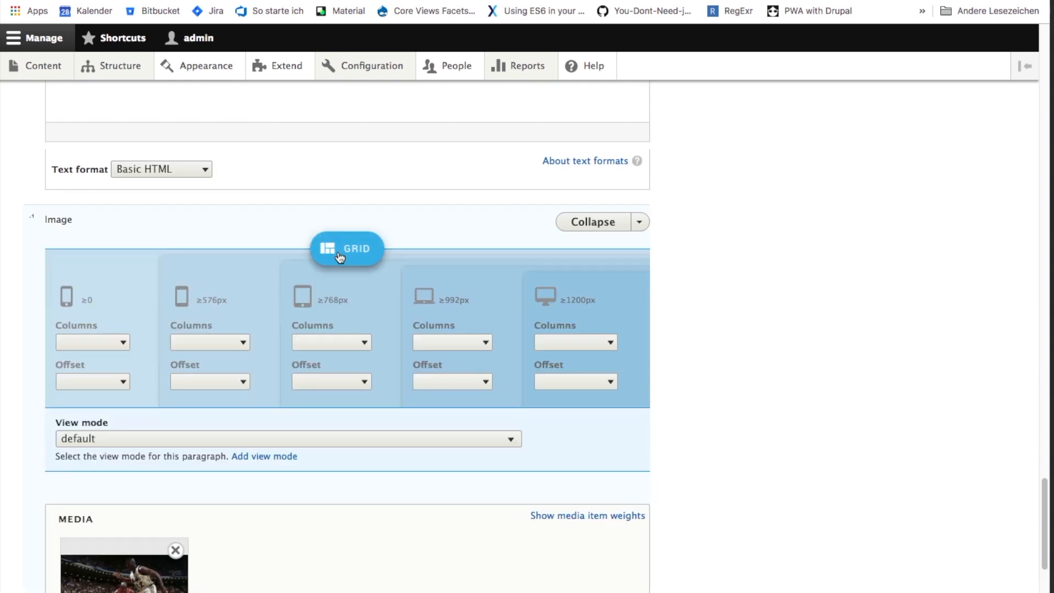
left_click(330, 342)
left_click(329, 409)
left_click(192, 439)
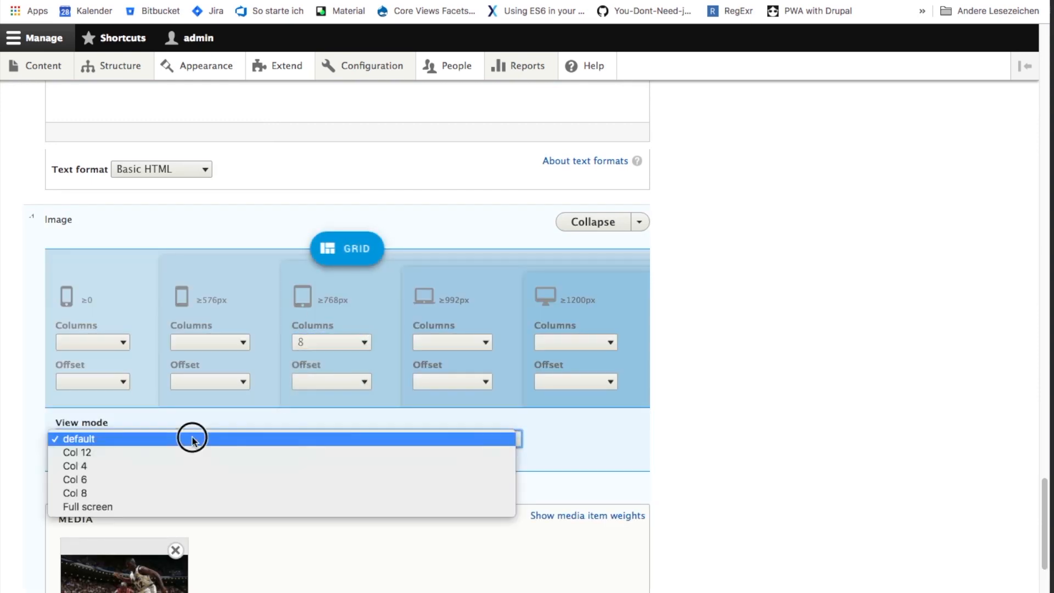
left_click(184, 493)
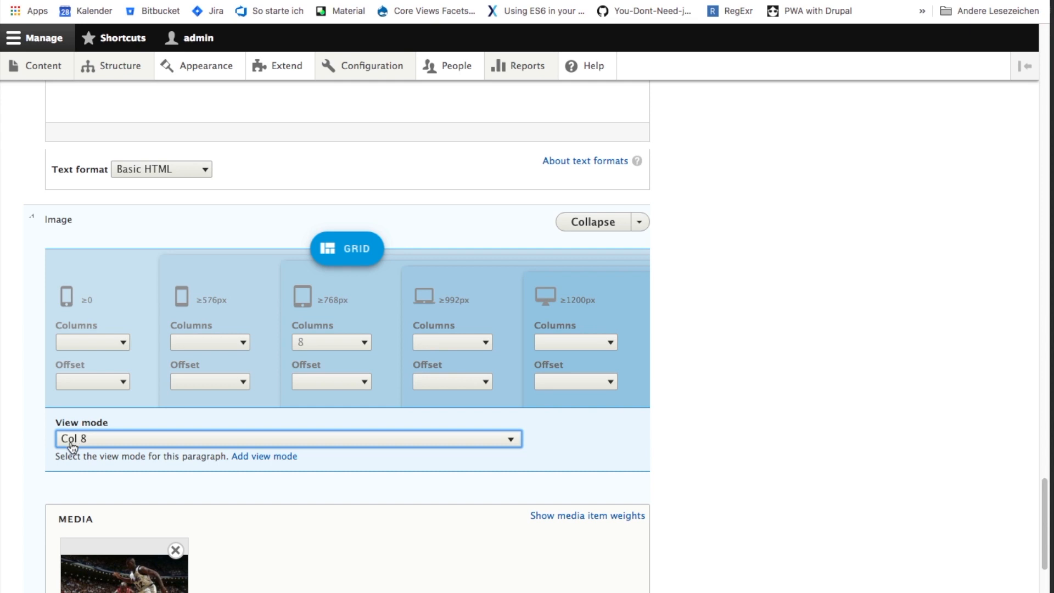
- Give the last Image paragraph 4 grid columns at ≥768px and the Col 4 view mode, and save the article
scroll(853, 473, "down", 7)
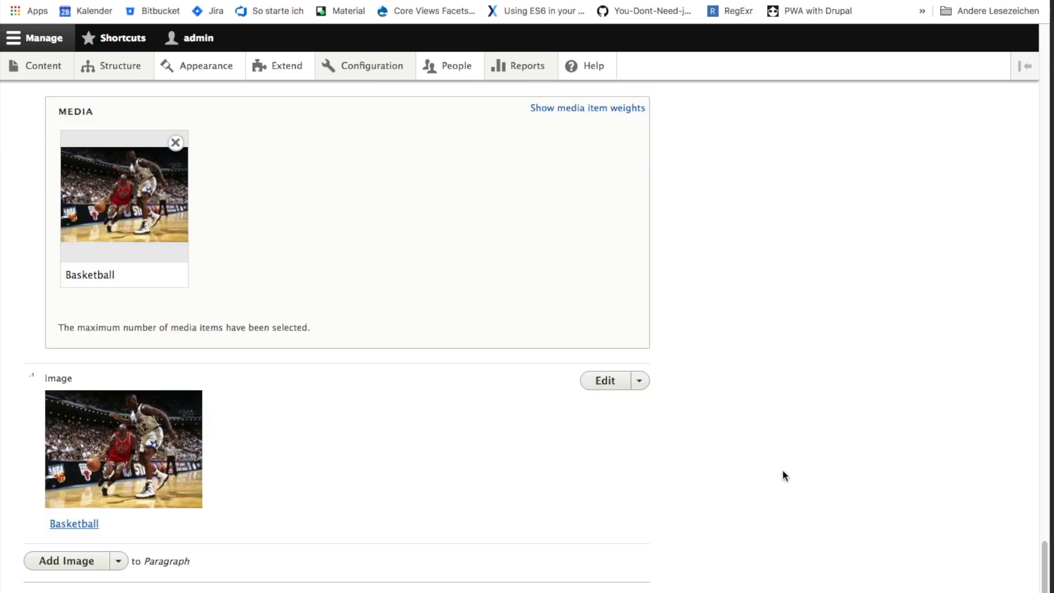
left_click(605, 388)
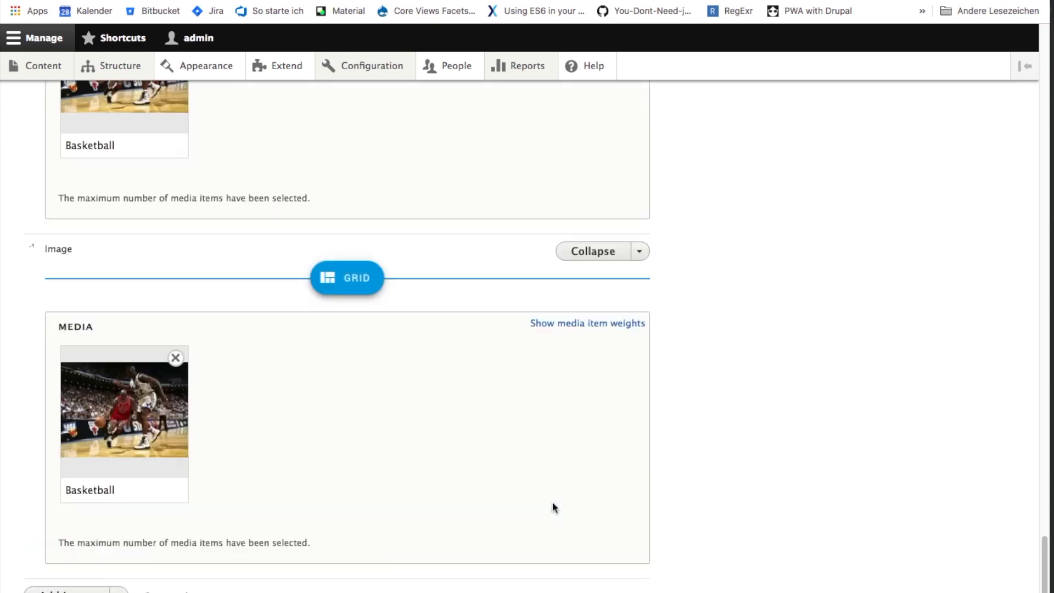
left_click(352, 415)
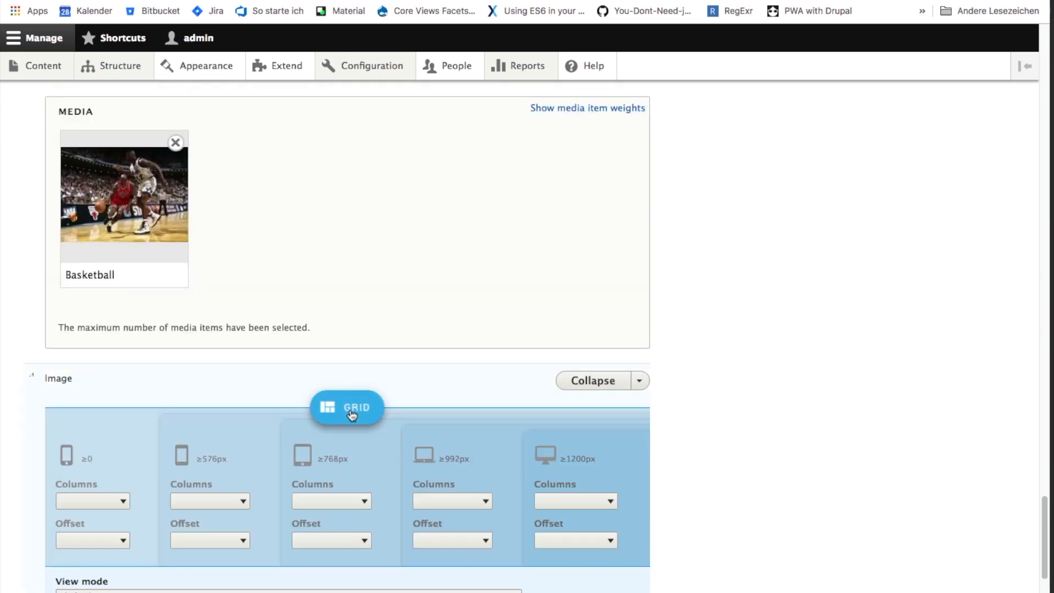
left_click(322, 497)
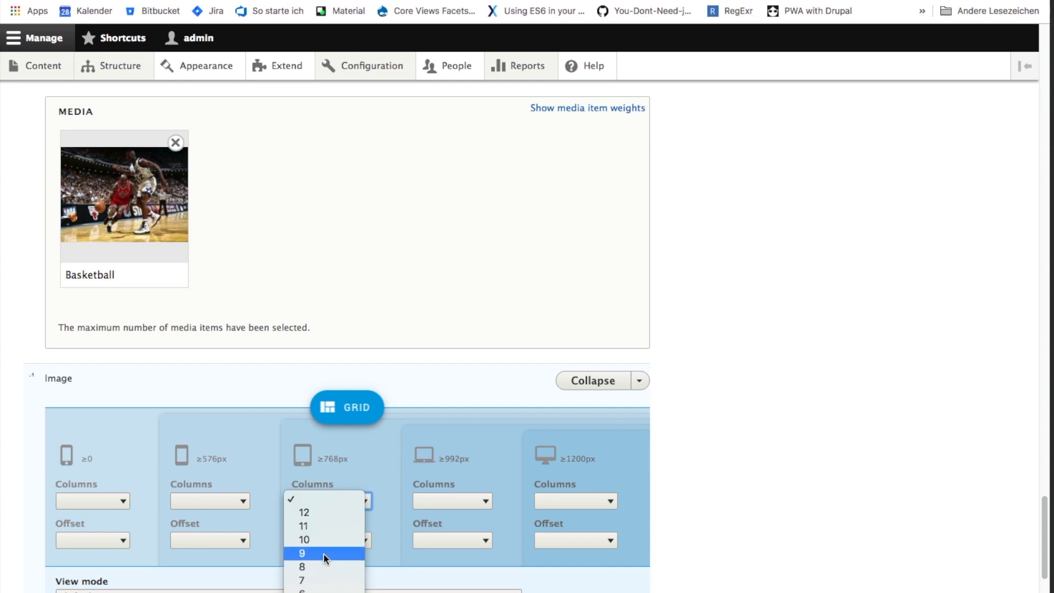
left_click(322, 592)
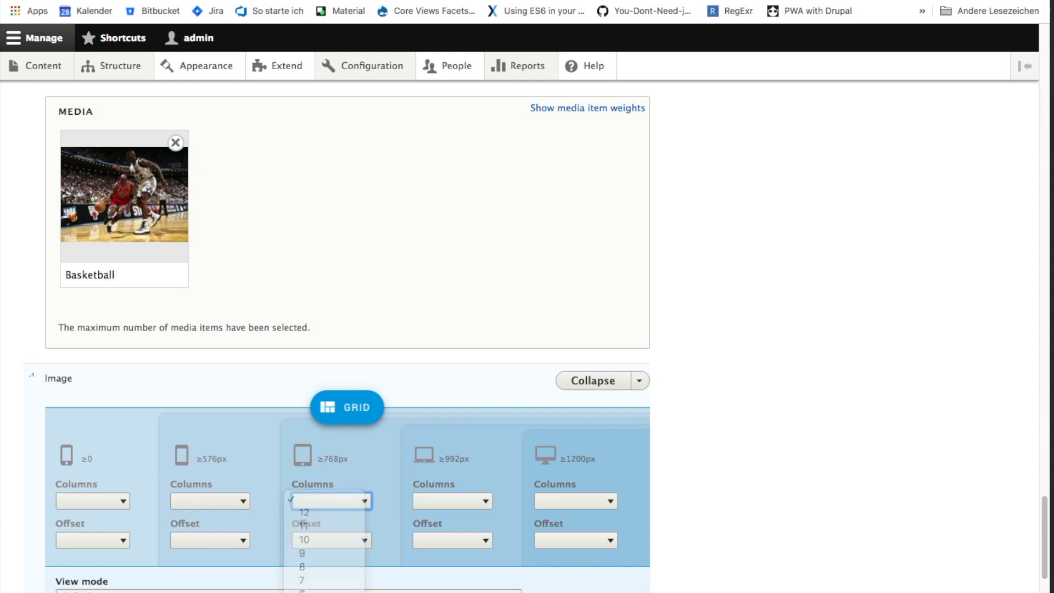
scroll(214, 478, "down", 4)
left_click(106, 406)
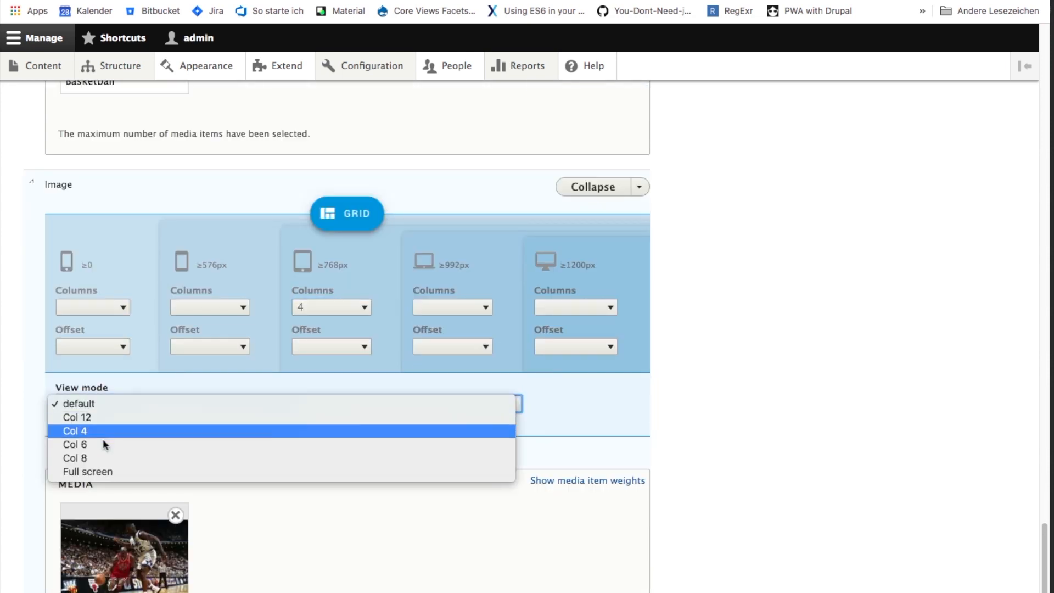
left_click(103, 432)
left_click(838, 388)
scroll(840, 389, "down", 5)
left_click(49, 577)
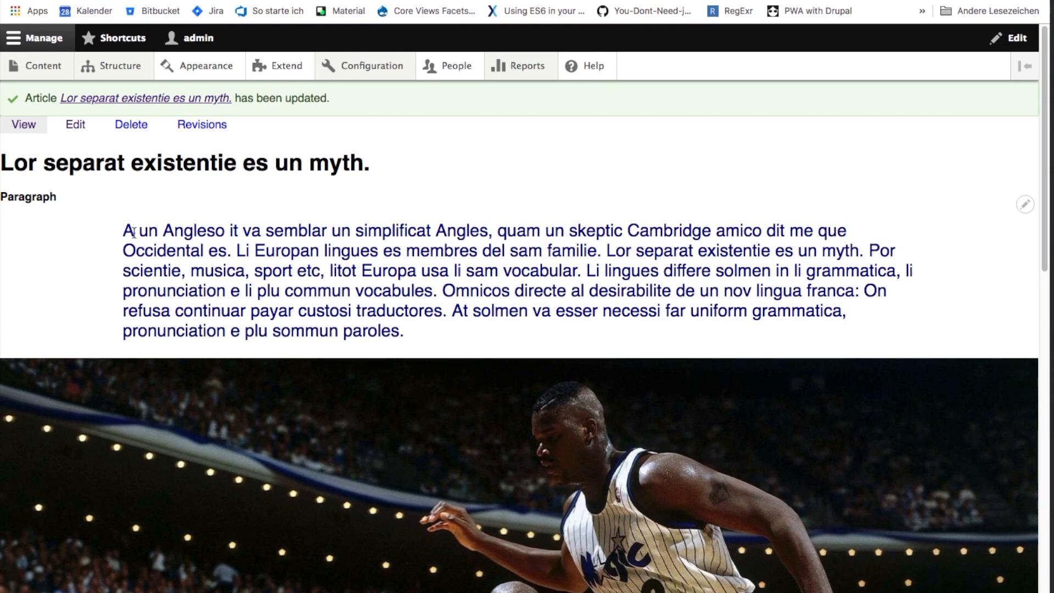
- Examine the saved article's layout: the intro text, the large image, the text columns and the two images beneath them
left_click_drag(123, 233, 962, 350)
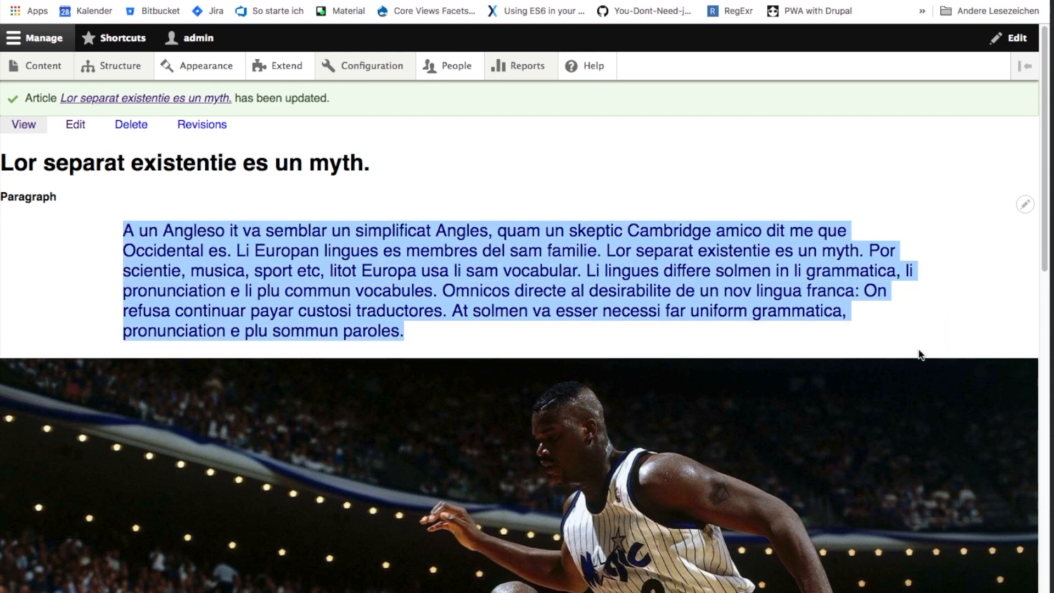
scroll(837, 268, "down", 1)
scroll(837, 268, "down", 3)
scroll(633, 426, "down", 7)
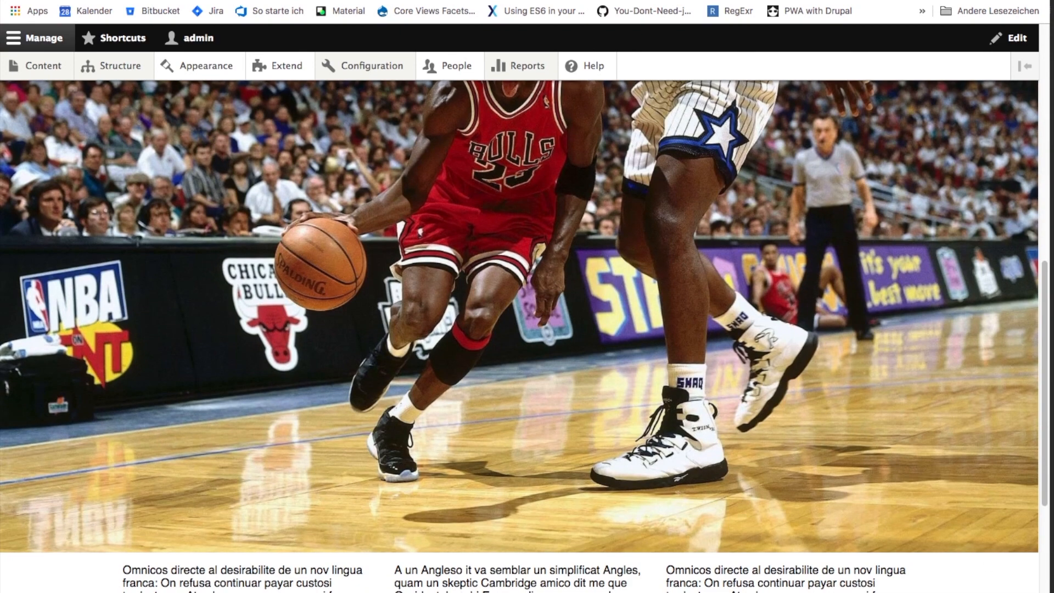
scroll(651, 365, "up", 5)
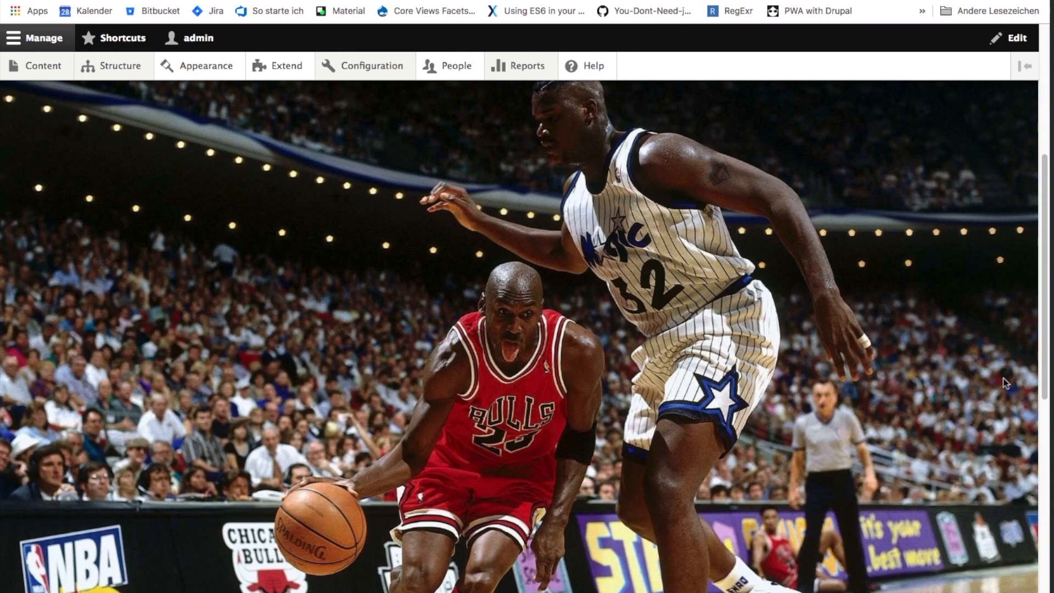
scroll(700, 392, "down", 4)
scroll(700, 392, "down", 8)
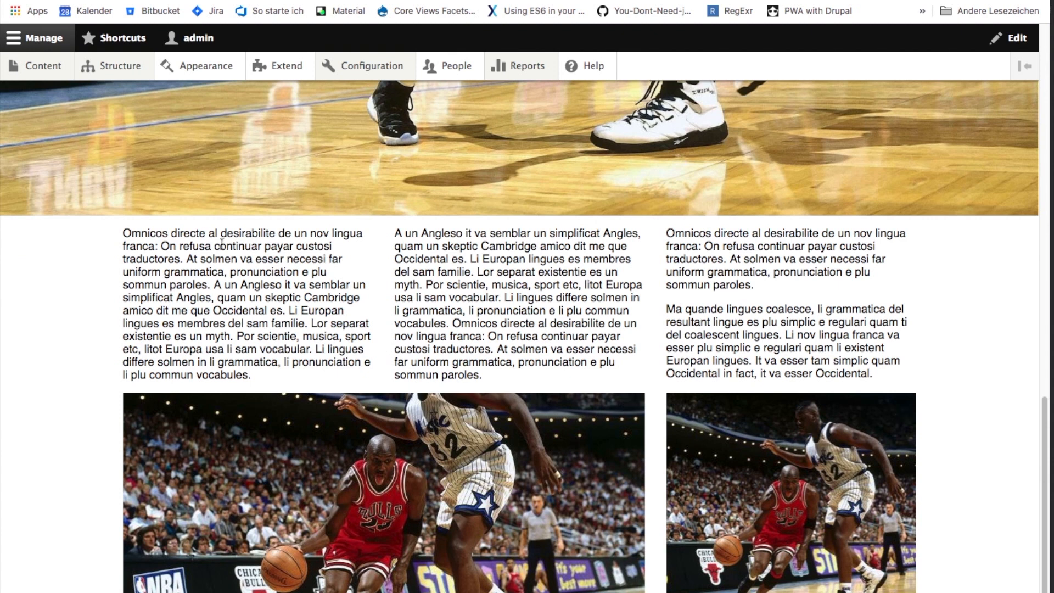
left_click_drag(140, 234, 279, 335)
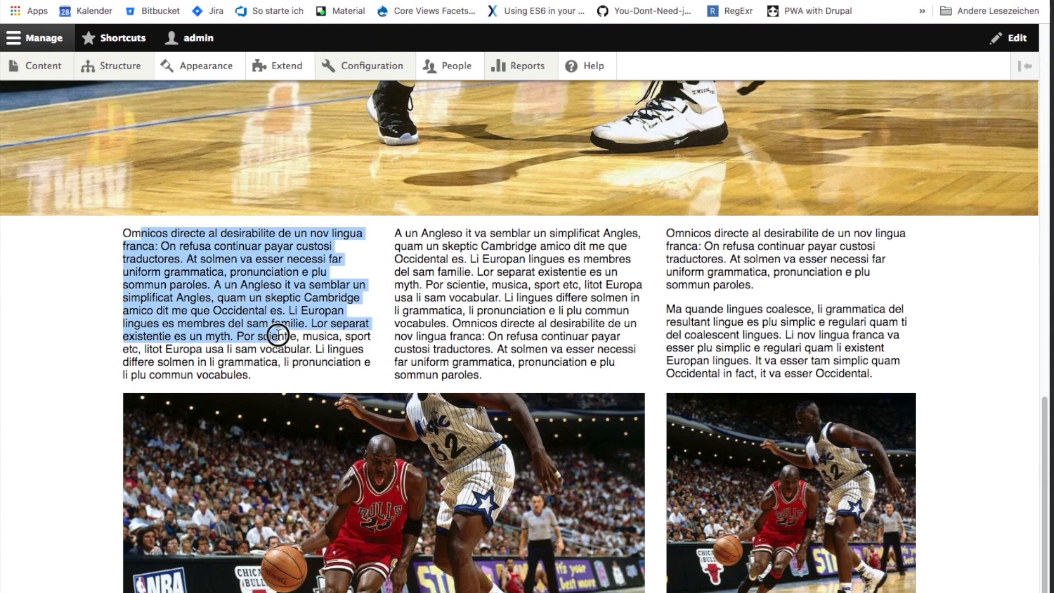
left_click(307, 355)
left_click_drag(132, 234, 297, 311)
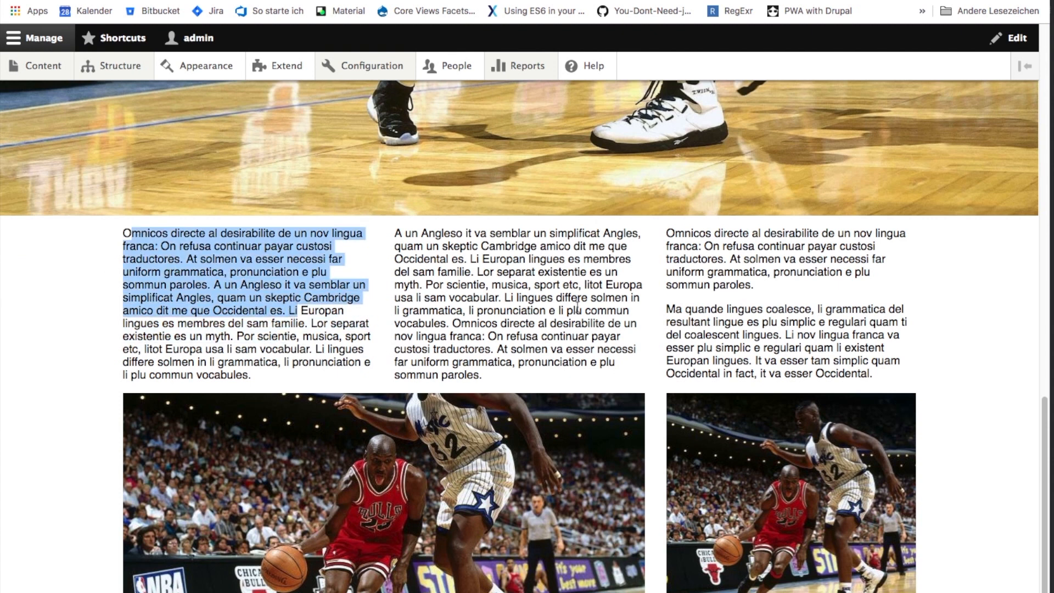
left_click_drag(420, 233, 604, 298)
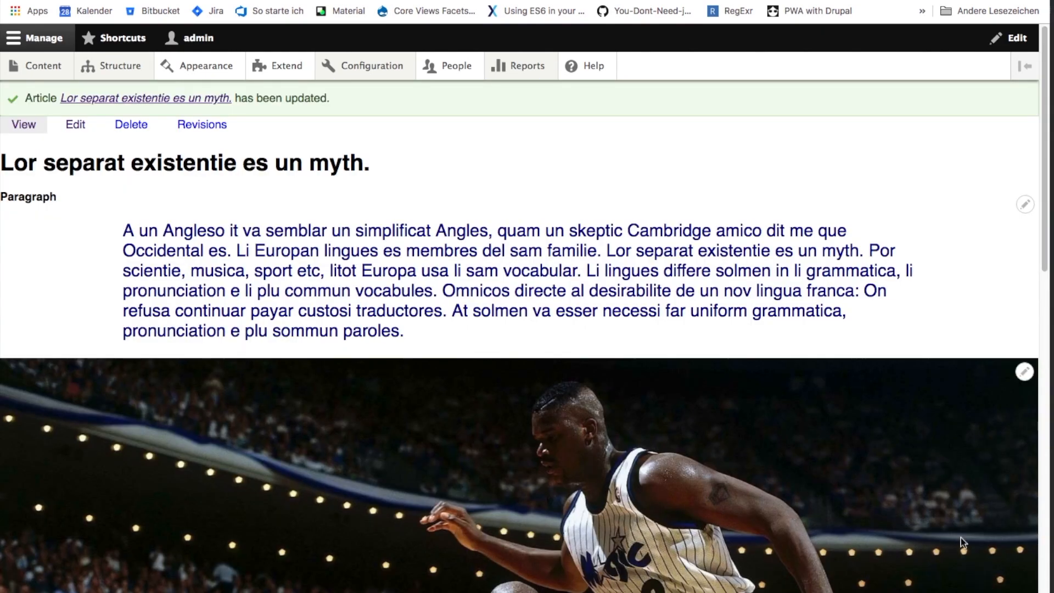
scroll(939, 523, "down", 2)
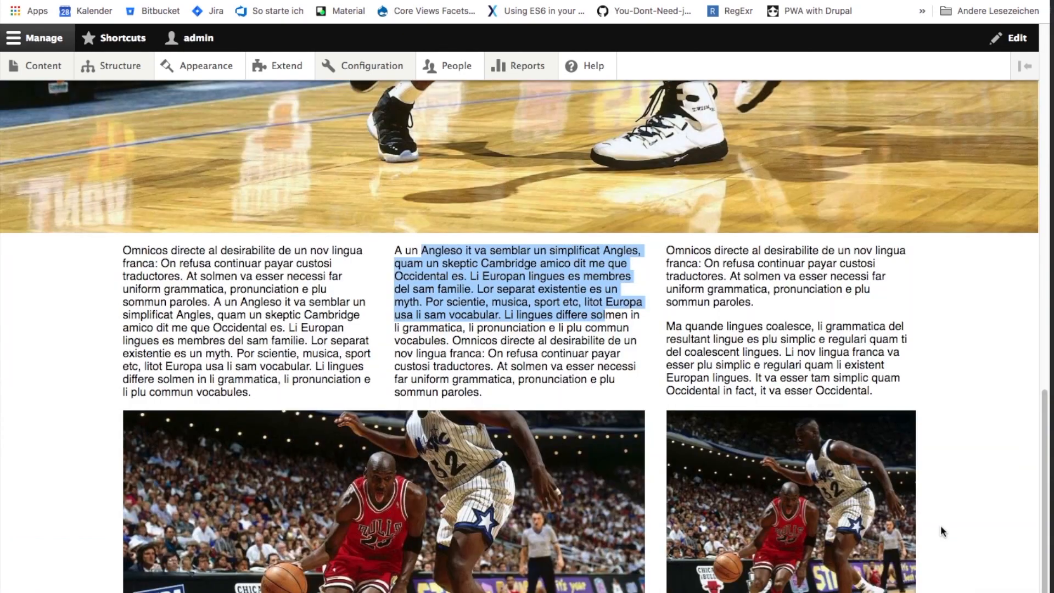
scroll(942, 530, "down", 1)
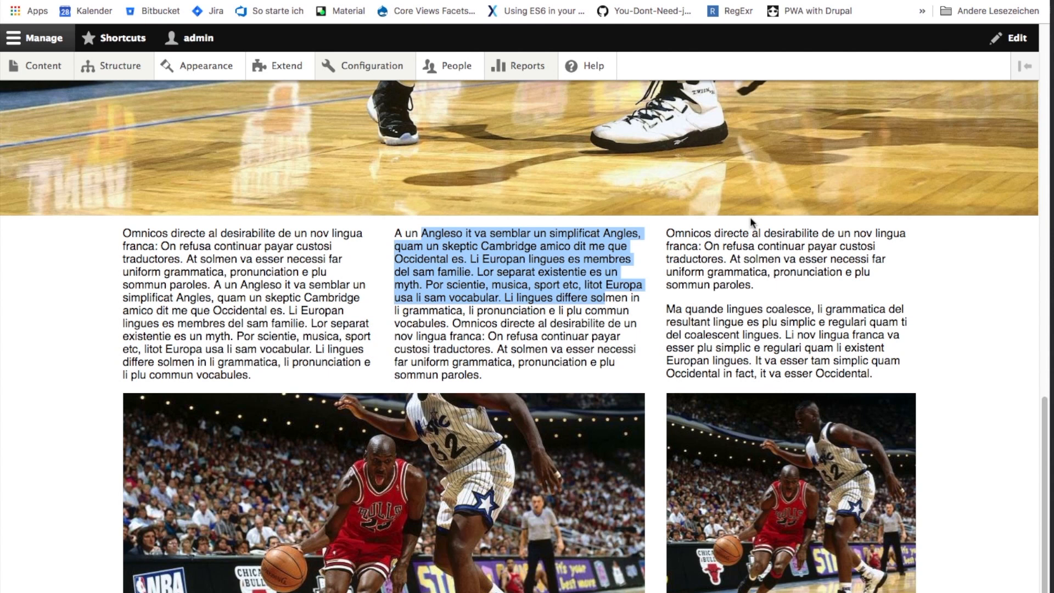
scroll(980, 461, "up", 4)
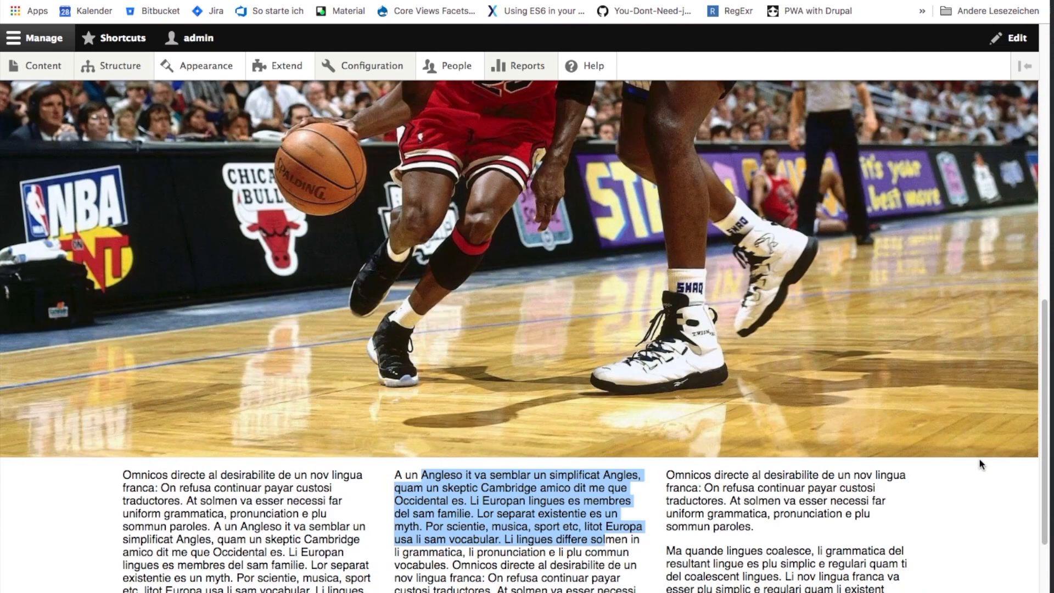